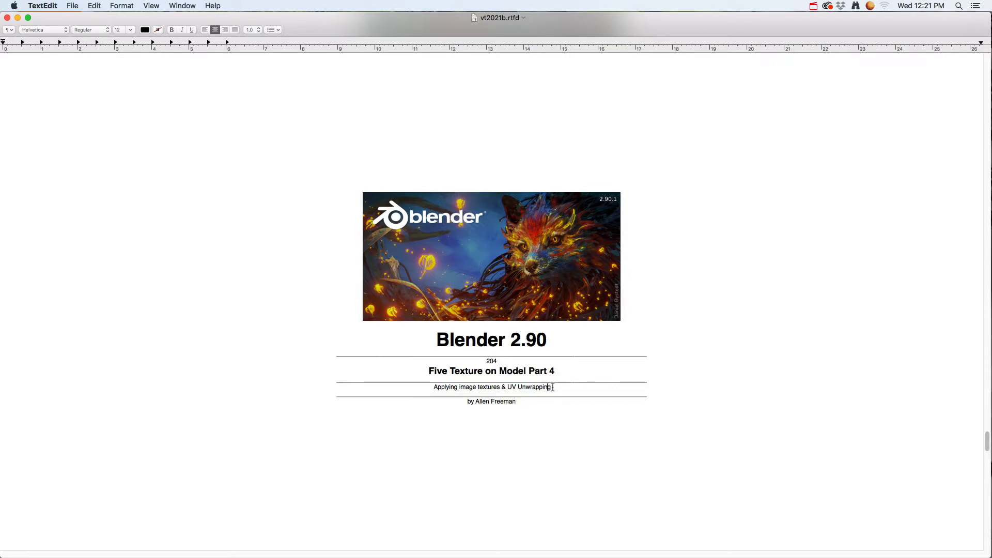
# - Switch to Blender and inspect the room model
pyautogui.press('super+Tab')
pyautogui.press('super+Tab')
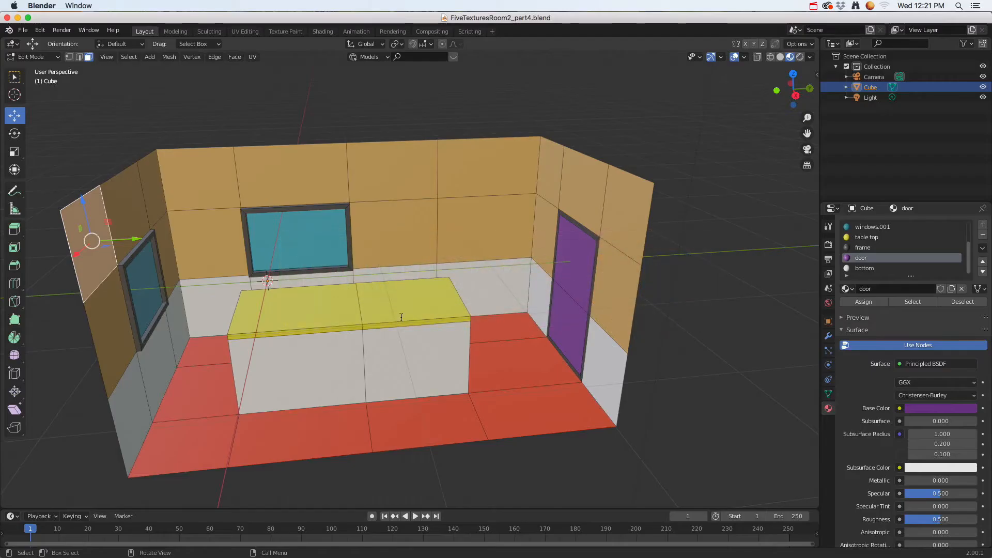
pyautogui.moveTo(402, 318)
pyautogui.mouseDown(button='middle')
pyautogui.moveTo(443, 289)
pyautogui.moveTo(443, 301)
pyautogui.moveTo(410, 315)
pyautogui.mouseUp(button='middle')
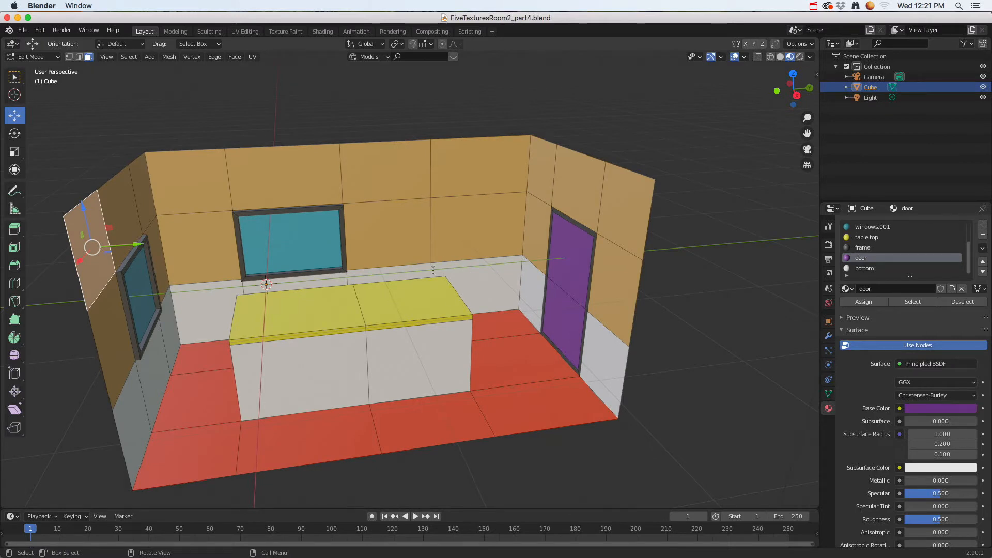
# - Switch to Finder and open the 2021_blender folder inside vt2021 in a new window
pyautogui.press('super+Tab')
pyautogui.press('super+Tab')
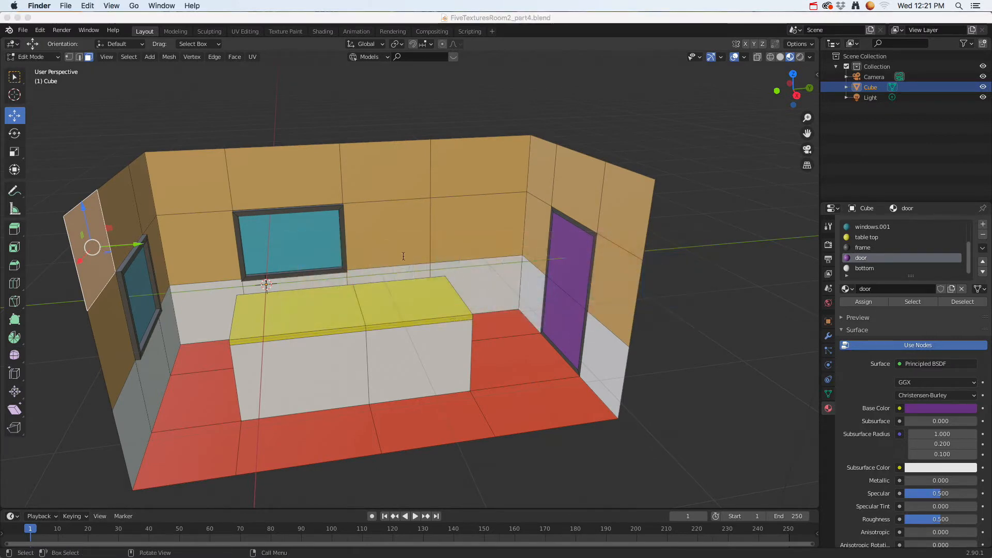
pyautogui.click(65, 5)
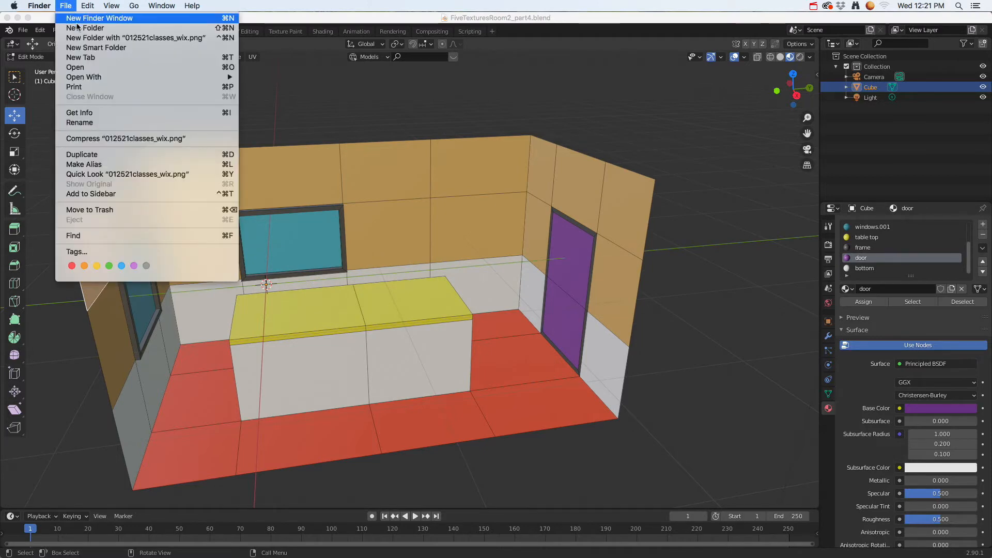
pyautogui.click(93, 21)
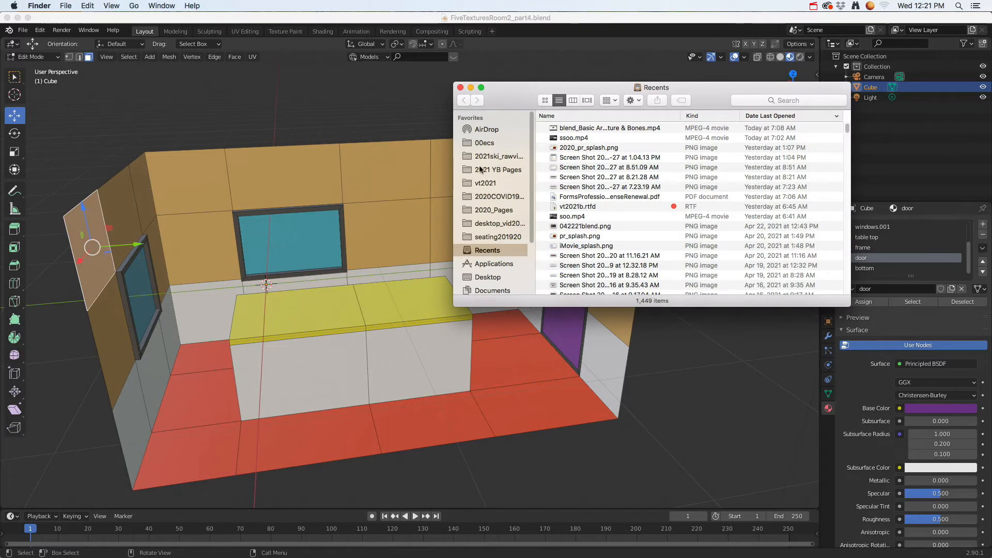
pyautogui.click(483, 183)
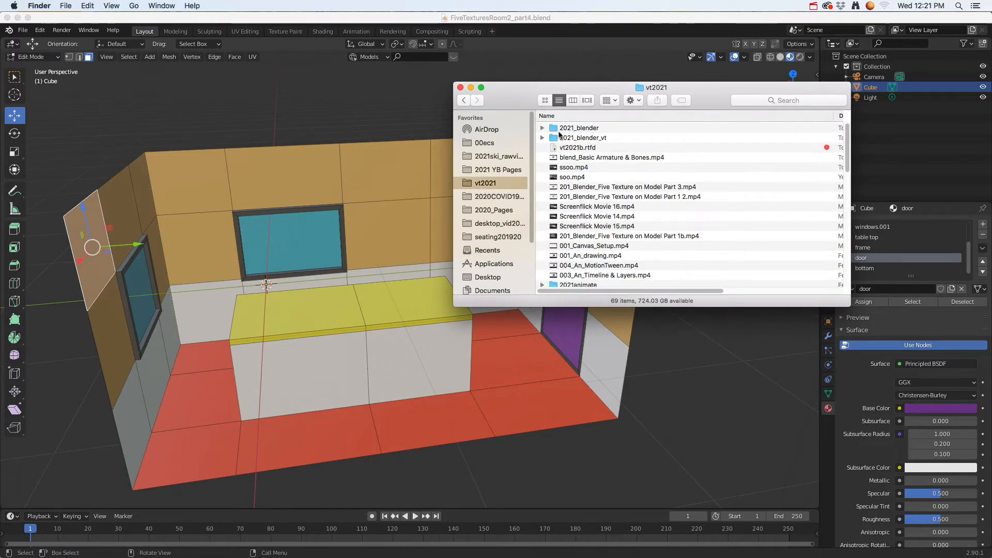
pyautogui.moveTo(531, 101); pyautogui.dragTo(501, 100)
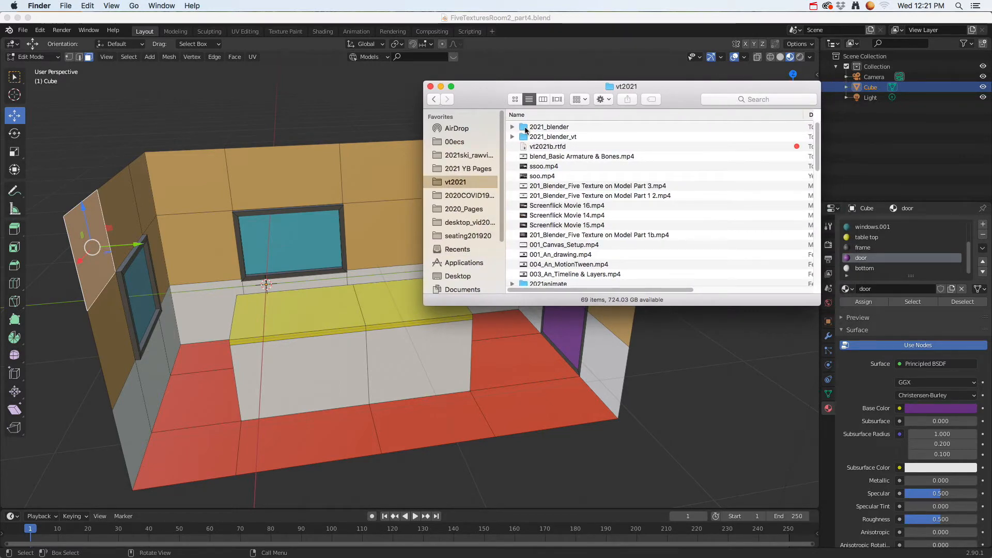
pyautogui.doubleClick(526, 127)
# - Show the 2021_blender folder's contents as icons in an enlarged window
pyautogui.scroll(2, 566, 187)
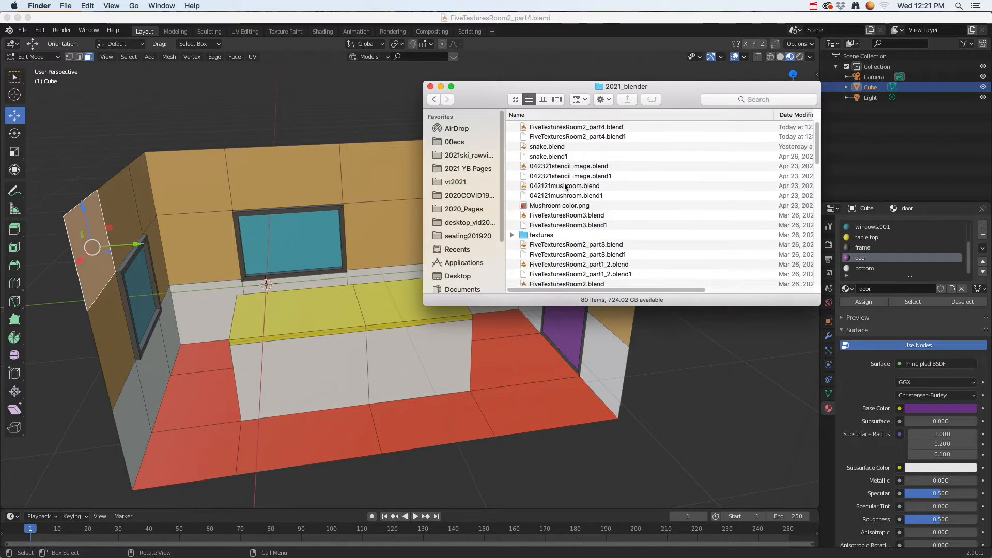
pyautogui.click(515, 99)
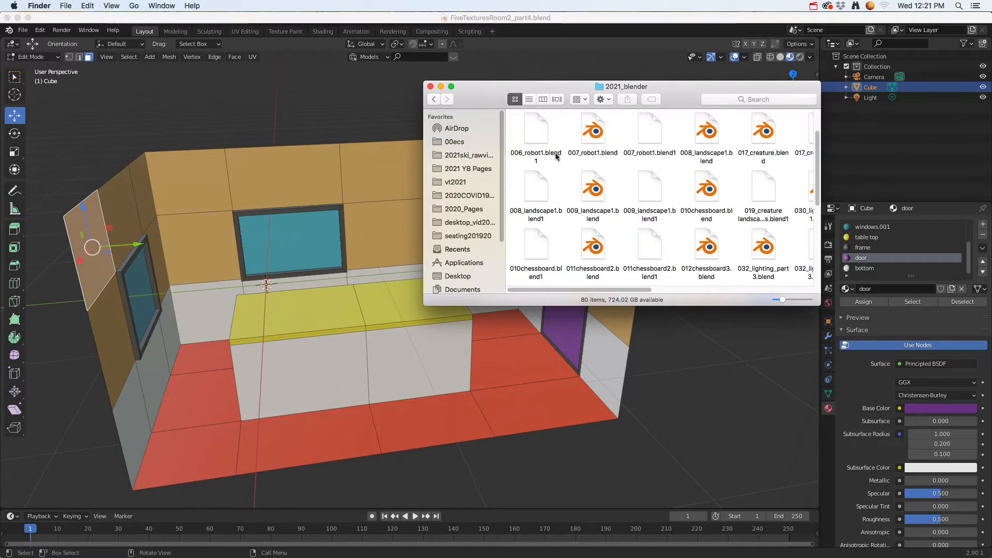
pyautogui.moveTo(822, 305); pyautogui.dragTo(877, 366)
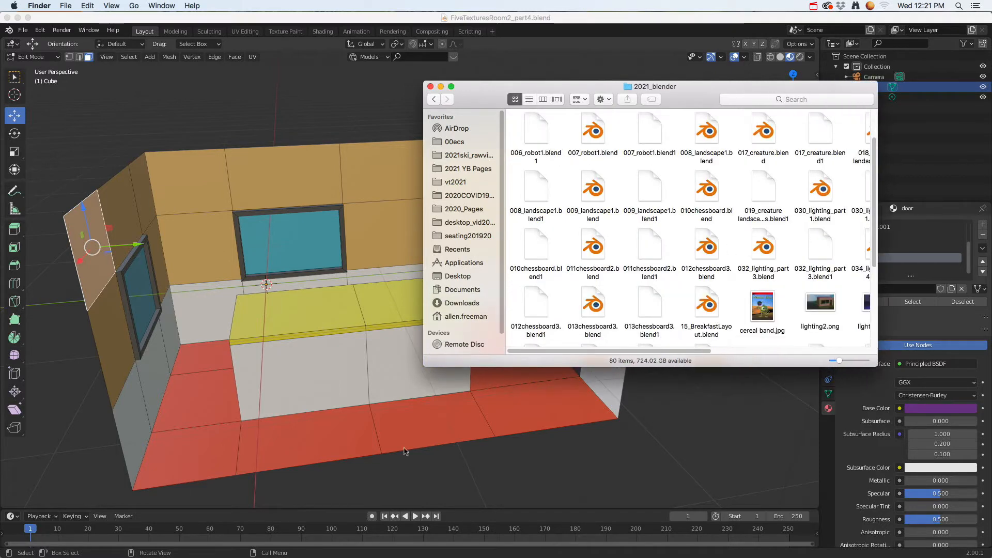
pyautogui.scroll(-2, 723, 228)
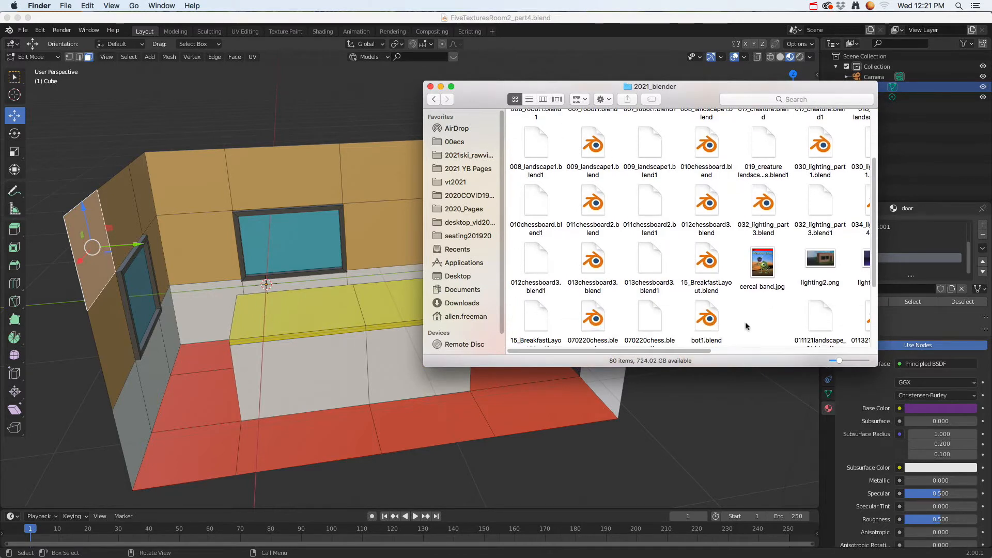
pyautogui.moveTo(712, 351); pyautogui.dragTo(830, 369)
# - Locate the textures folder beside FiveTexturesRoom3.blend and open it to view its image files
pyautogui.scroll(-5, 724, 232)
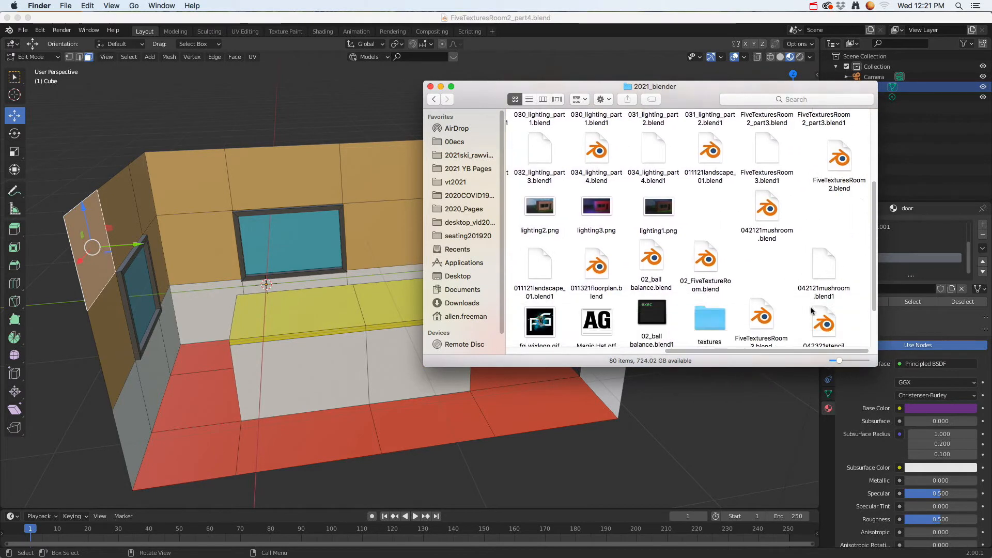
pyautogui.click(714, 250)
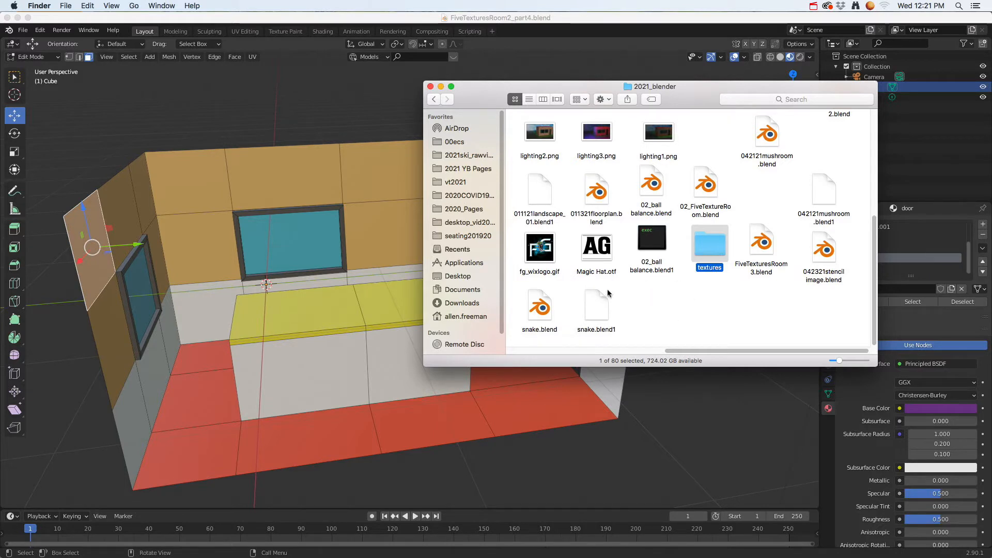
pyautogui.click(763, 248)
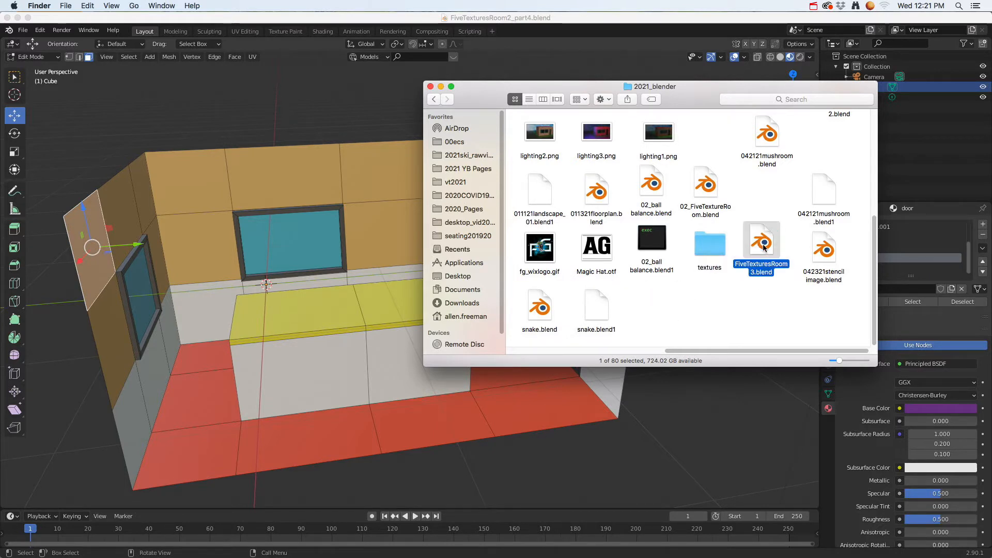
pyautogui.click(712, 247)
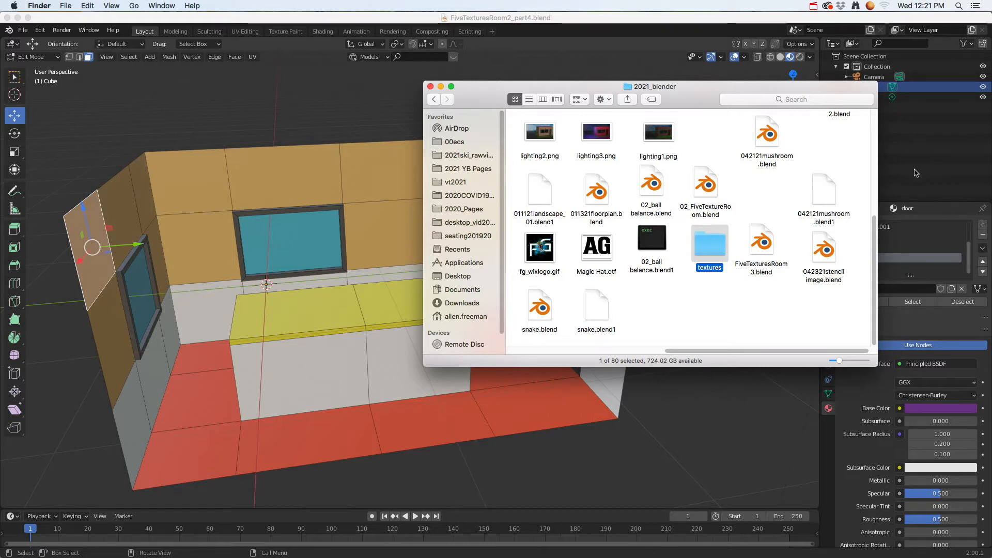
pyautogui.click(757, 247)
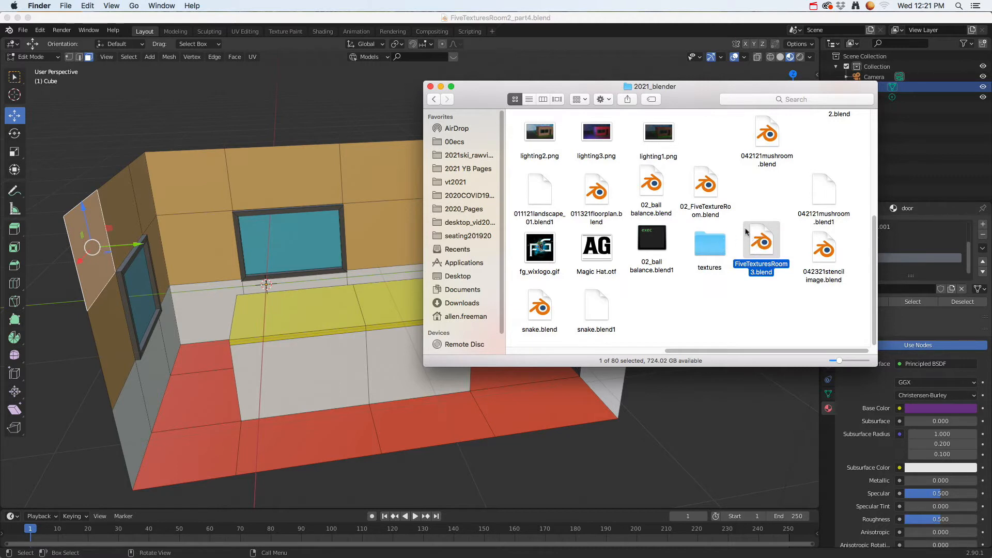
pyautogui.doubleClick(712, 249)
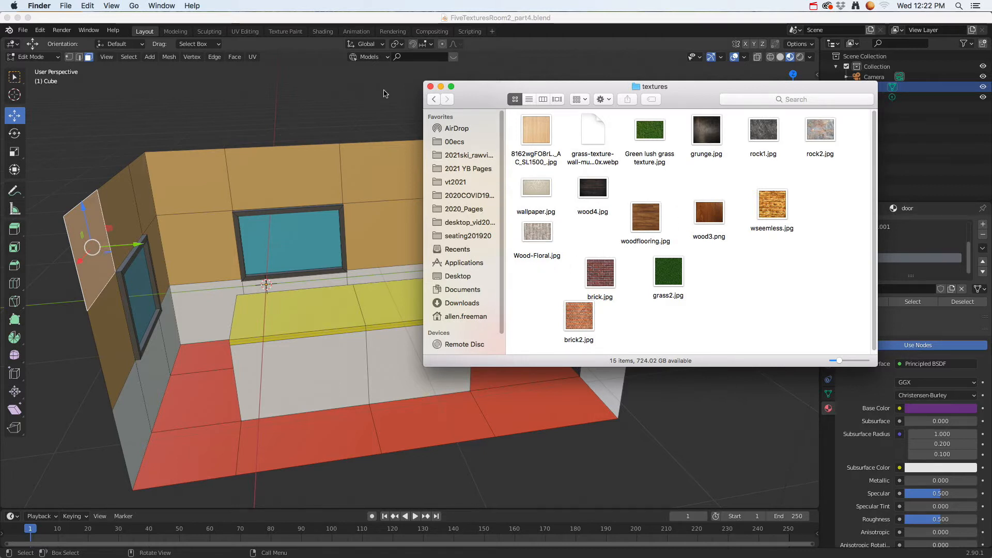
# - Return to Blender and connect an Image Texture to the base color of the table top material
pyautogui.click(362, 91)
pyautogui.moveTo(452, 254); pyautogui.dragTo(428, 284, button='middle')
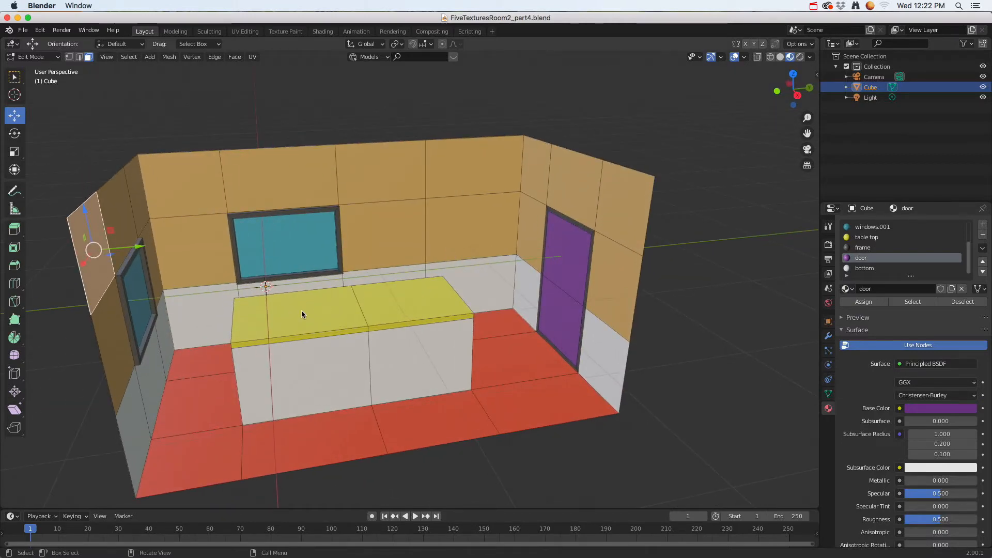
pyautogui.scroll(1, 865, 247)
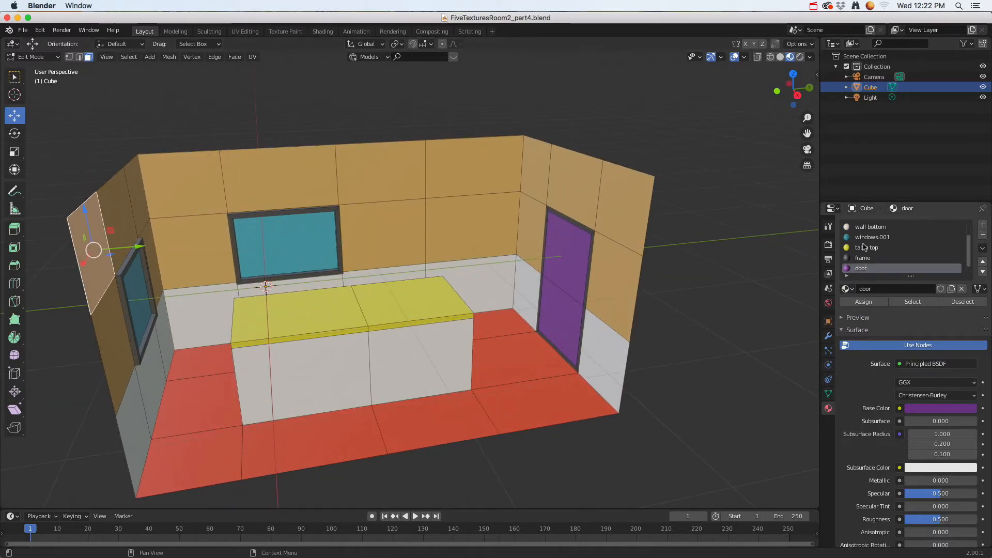
pyautogui.click(865, 247)
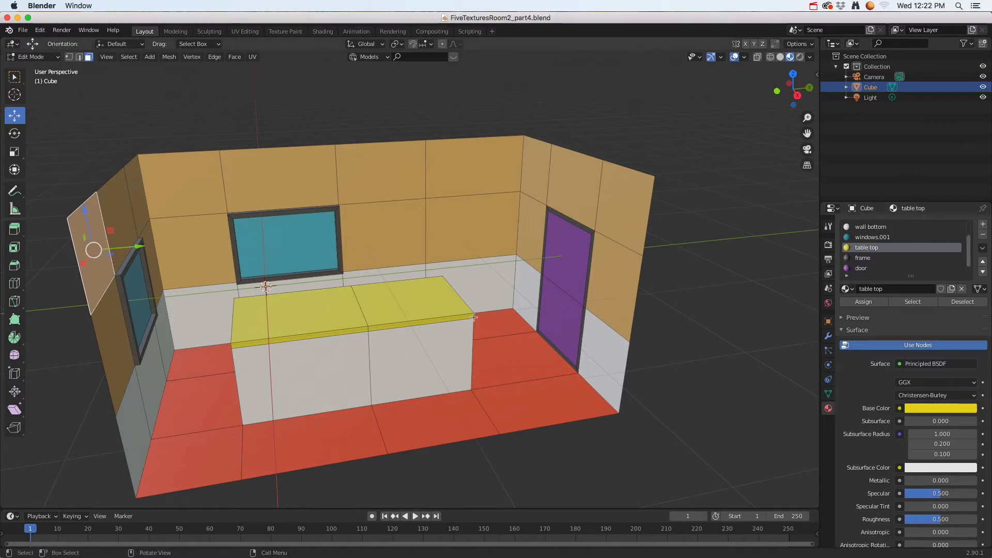
pyautogui.click(900, 409)
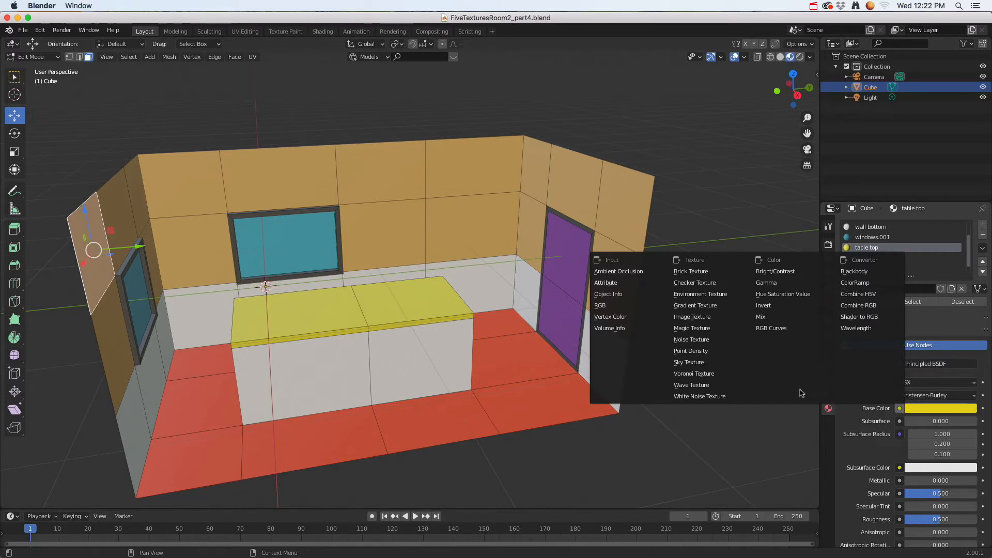
pyautogui.click(688, 318)
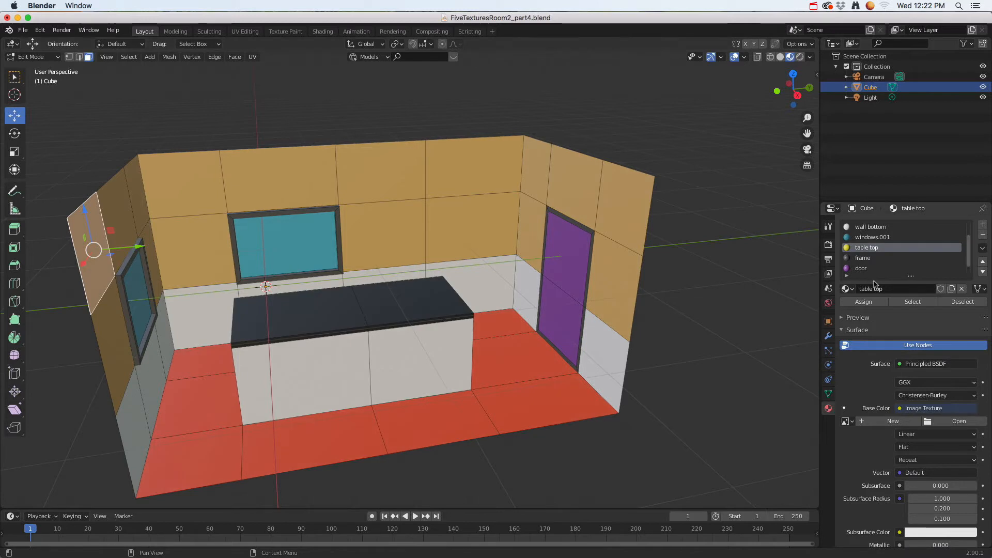
# - Start opening an image for the table top texture and browse to the textures folder in vt2021/2021_blender
pyautogui.click(950, 422)
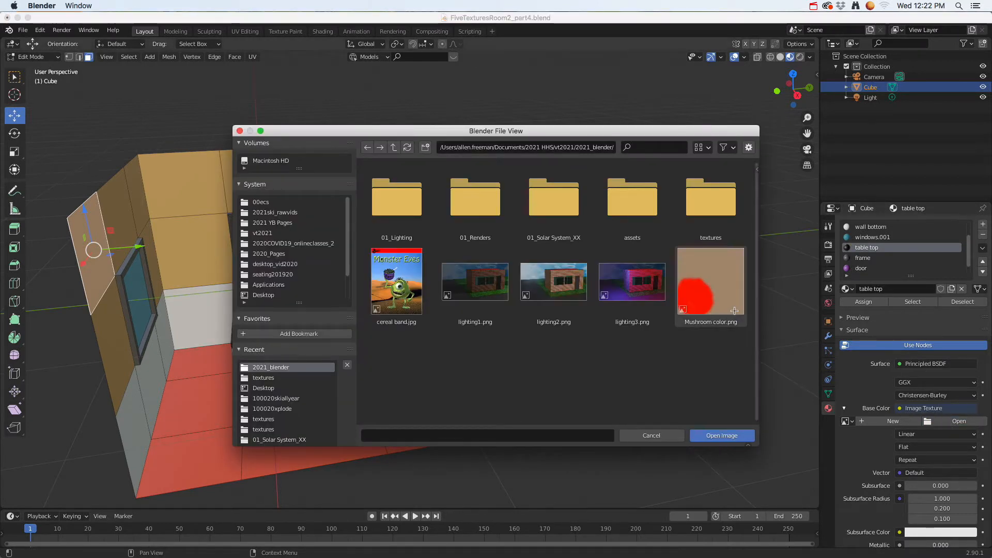
pyautogui.click(258, 234)
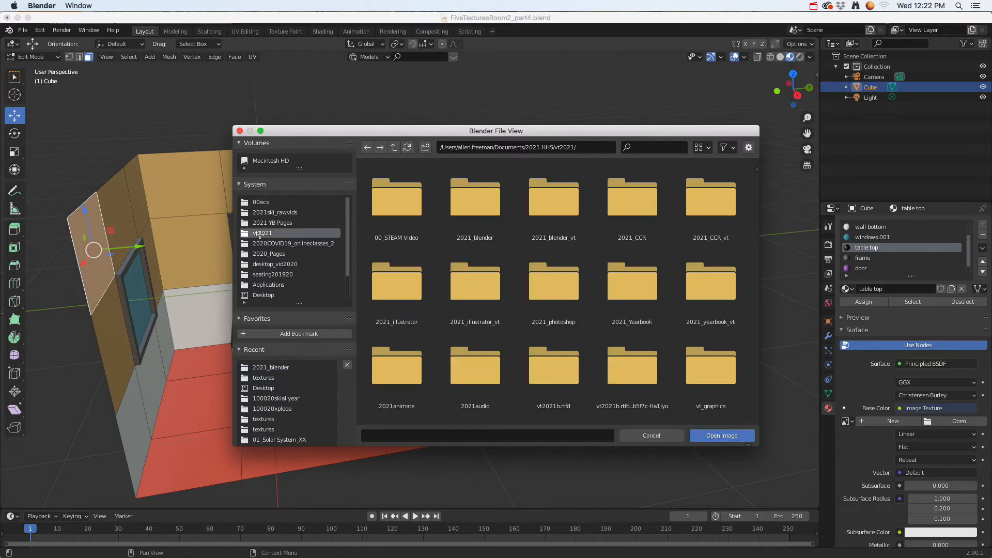
pyautogui.click(484, 205)
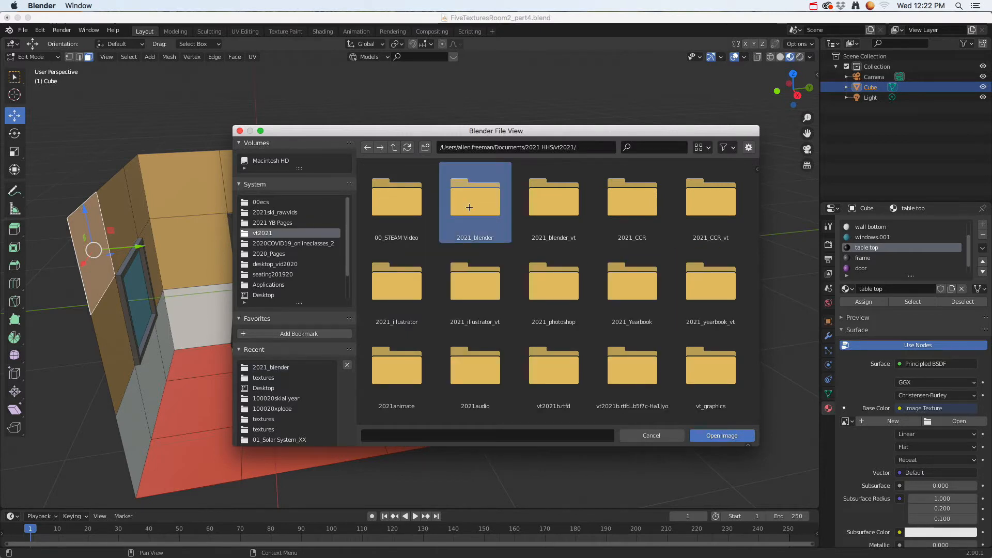
pyautogui.doubleClick(469, 208)
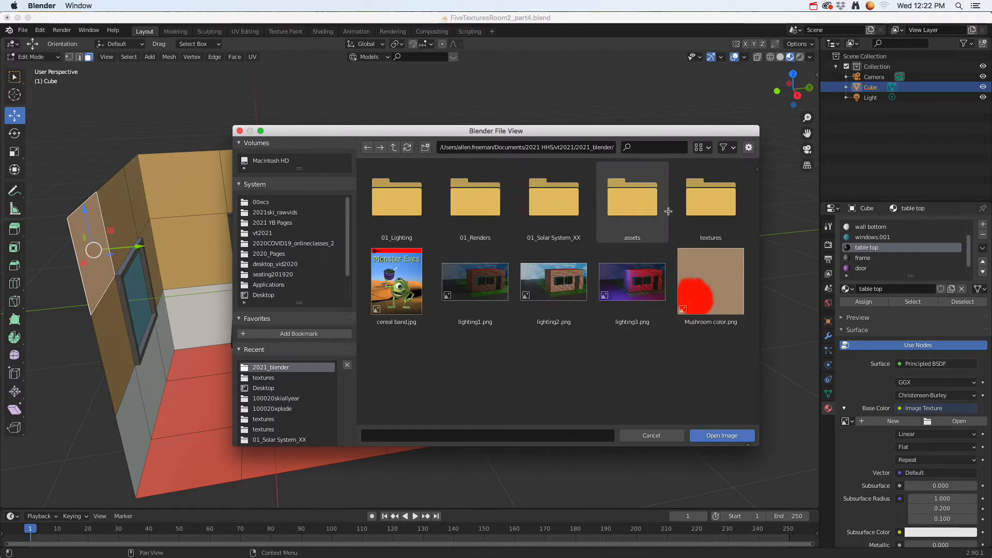
pyautogui.doubleClick(710, 206)
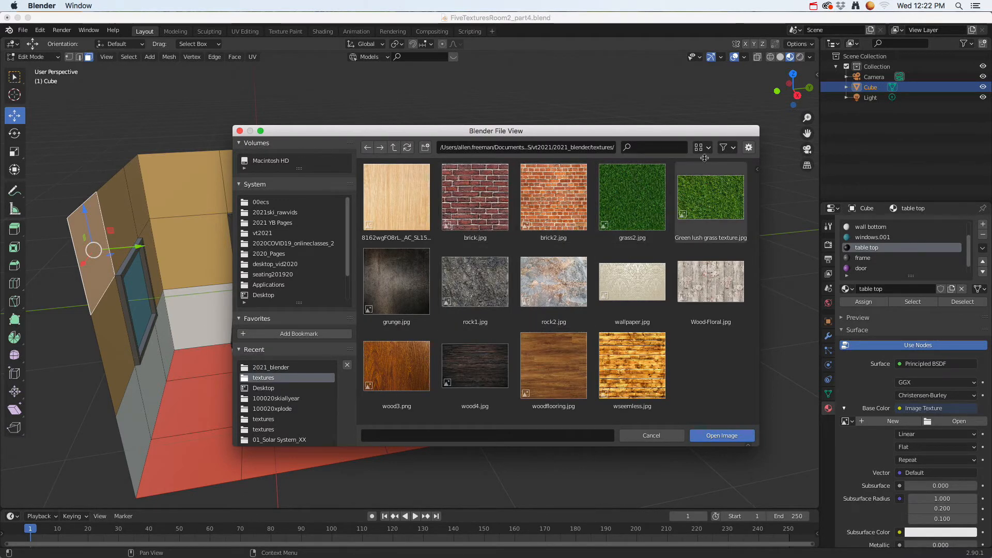
# - Try the vertical list display for the texture files and return to thumbnails
pyautogui.click(724, 147)
pyautogui.click(700, 150)
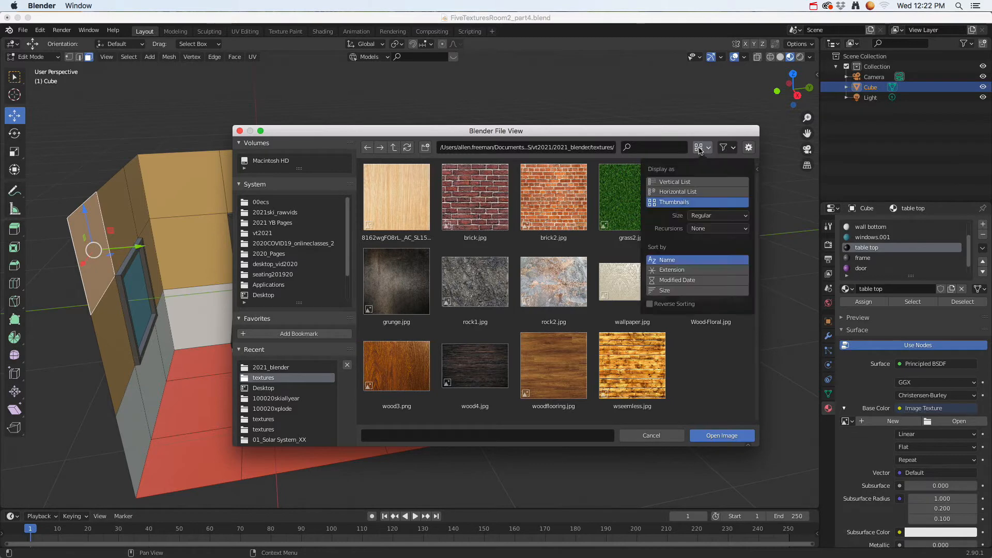
pyautogui.click(677, 181)
pyautogui.click(708, 150)
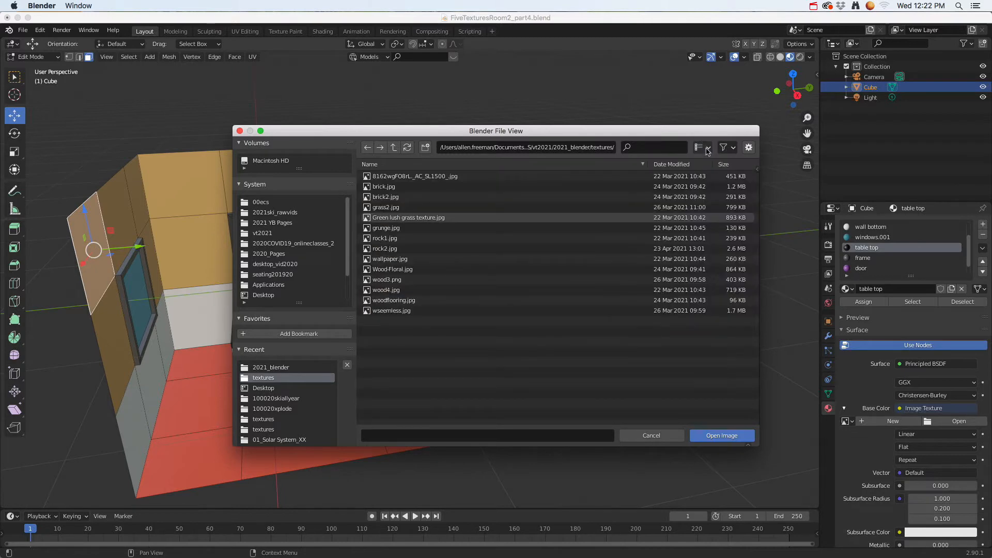
pyautogui.click(708, 149)
pyautogui.click(670, 203)
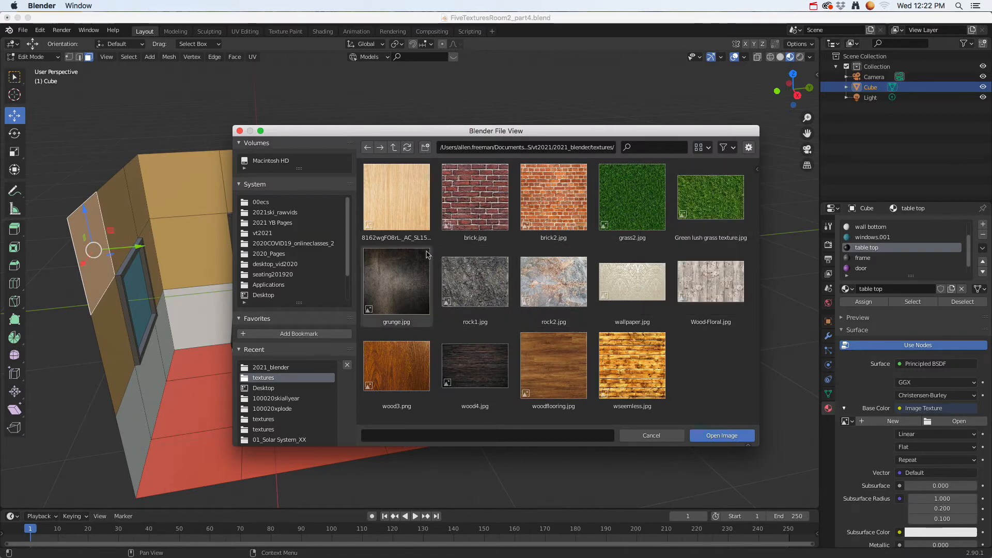
# - Load the light wood image 8162wgFO8rL._AC_SL1500_.jpg as the table top's texture and inspect it on the model
pyautogui.click(402, 202)
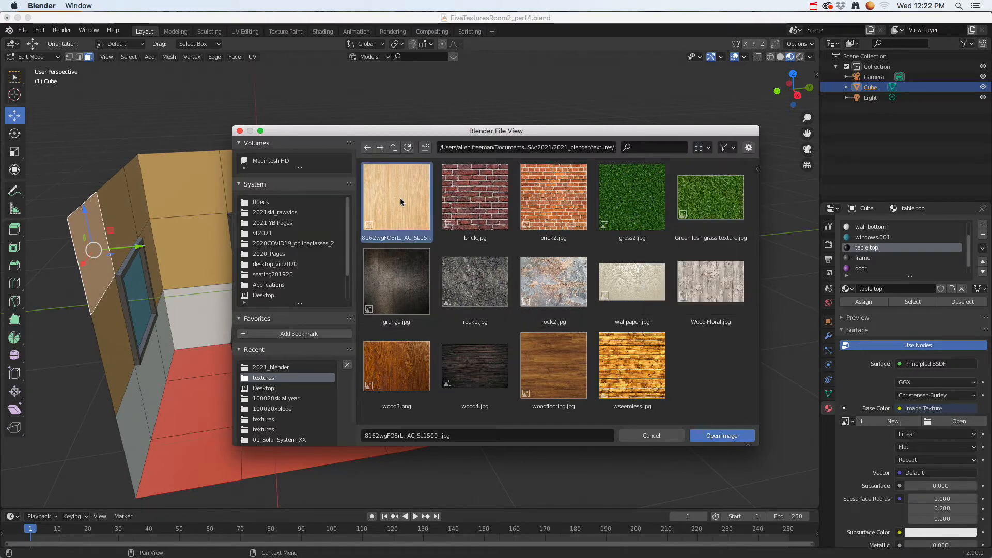
pyautogui.click(722, 438)
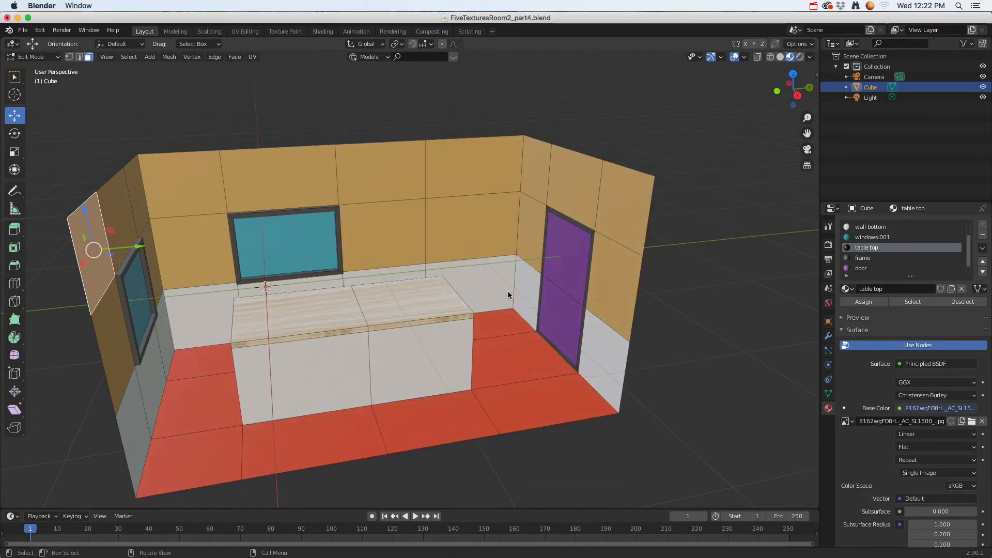
pyautogui.moveTo(362, 307); pyautogui.dragTo(466, 227, button='middle')
pyautogui.scroll(5, 394, 345)
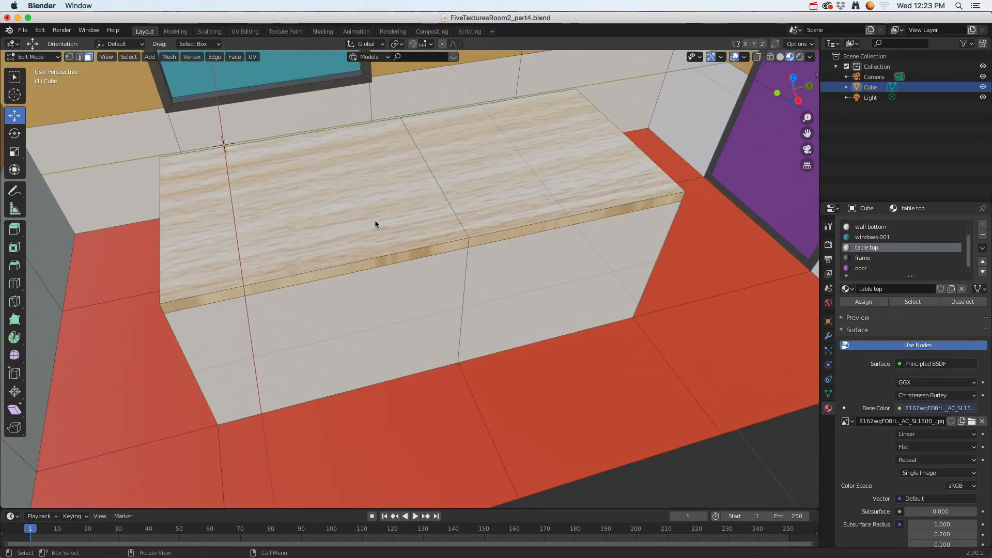
pyautogui.moveTo(427, 222); pyautogui.dragTo(465, 226, button='middle')
pyautogui.scroll(-3, 465, 226)
pyautogui.moveTo(449, 272); pyautogui.dragTo(405, 273, button='middle')
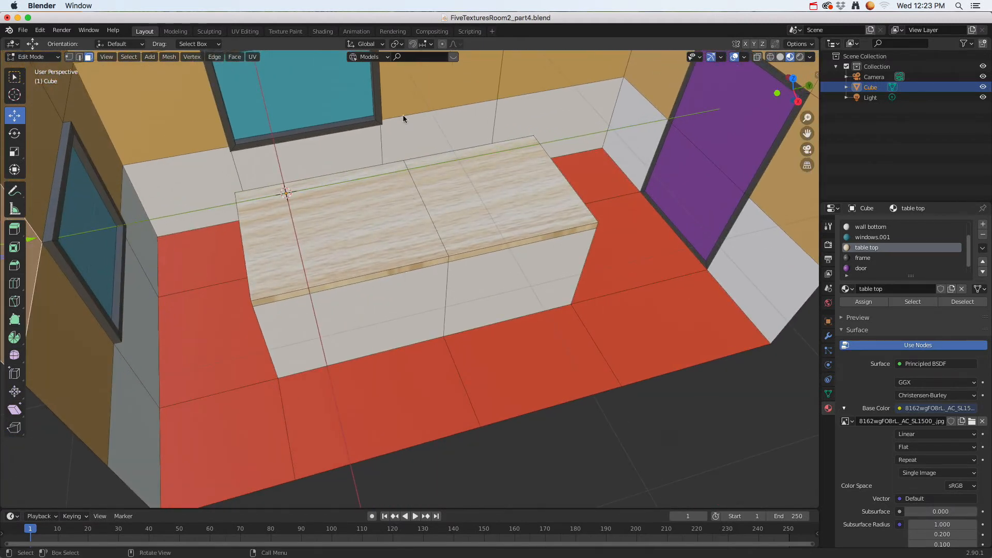
# - Switch to the UV Editing workspace, show the room in Material Preview shading and display the material properties
pyautogui.click(245, 31)
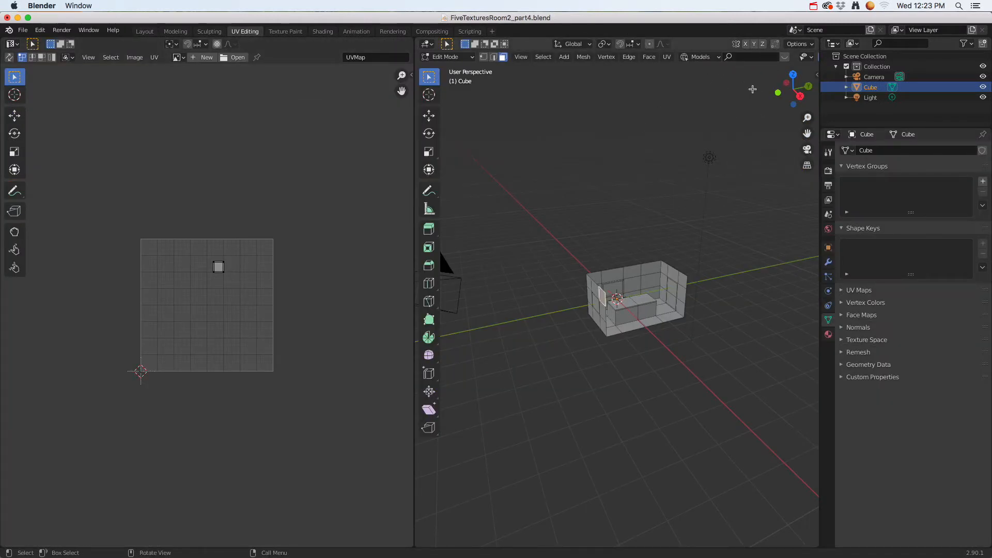
pyautogui.scroll(-4, 773, 61)
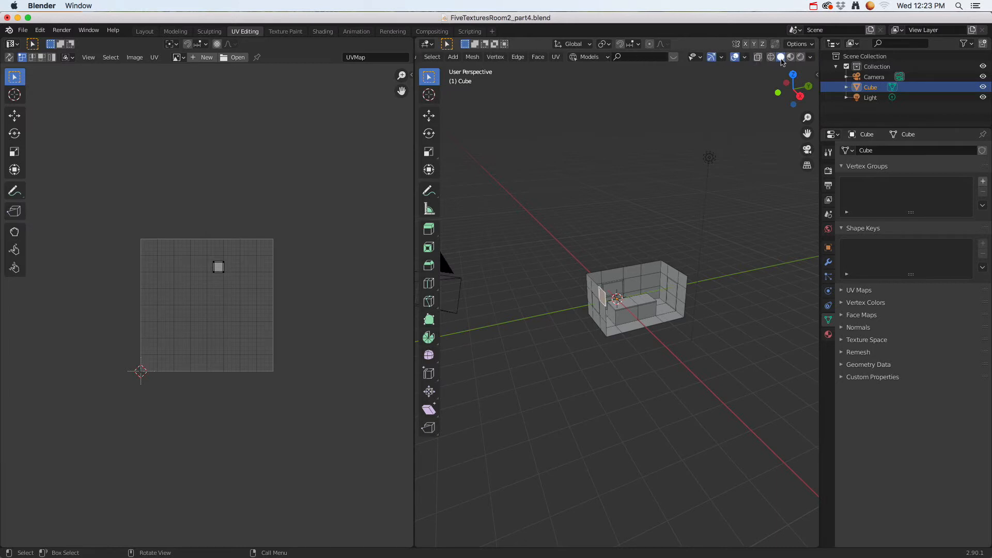
pyautogui.click(791, 57)
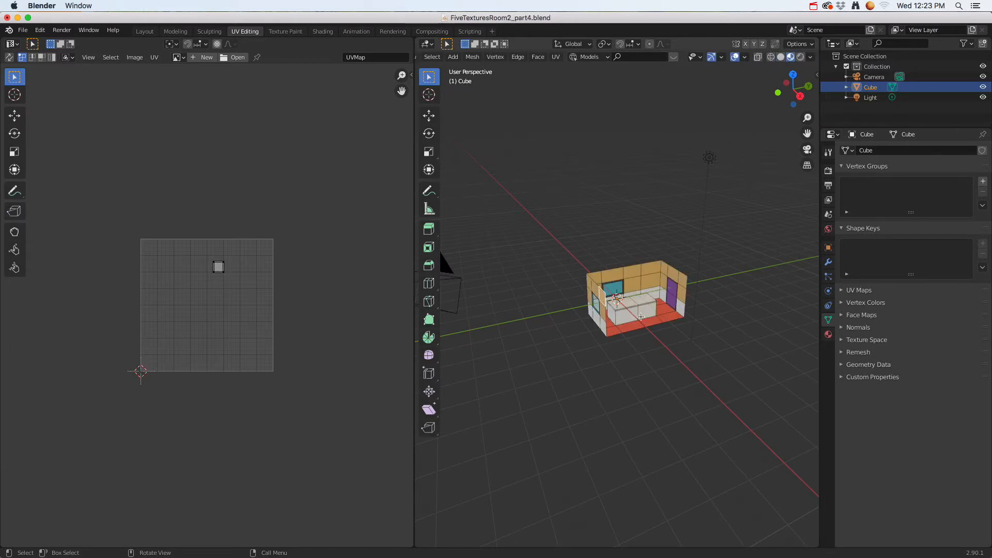
pyautogui.scroll(6, 641, 316)
pyautogui.keyDown('shift'); pyautogui.moveTo(640, 316); pyautogui.dragTo(632, 306, button='middle'); pyautogui.keyUp('shift')
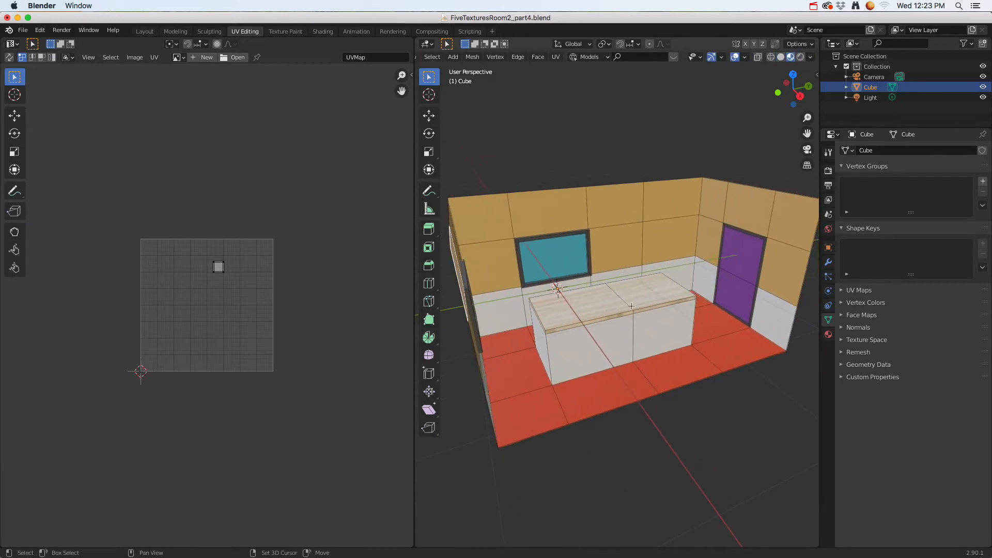
pyautogui.click(829, 334)
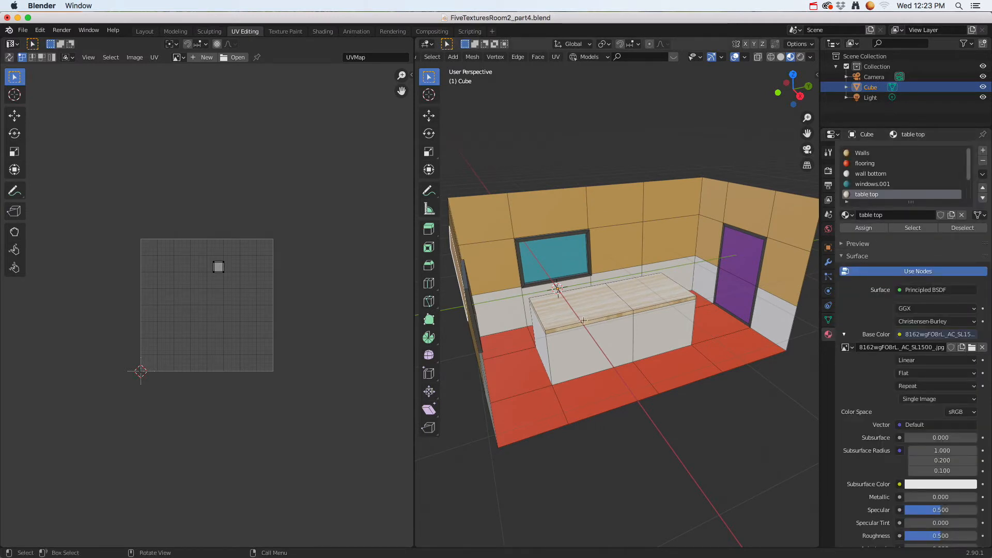
# - Select both top faces of the table and unwrap them onto the wood image
pyautogui.click(645, 296)
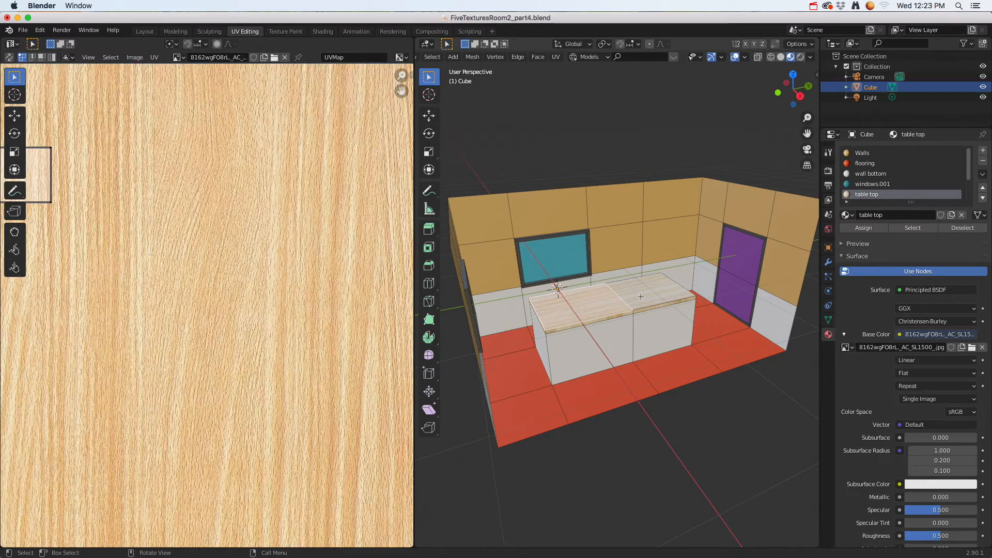
pyautogui.click(580, 304)
pyautogui.moveTo(580, 304); pyautogui.dragTo(575, 340, button='middle')
pyautogui.scroll(5, 620, 336)
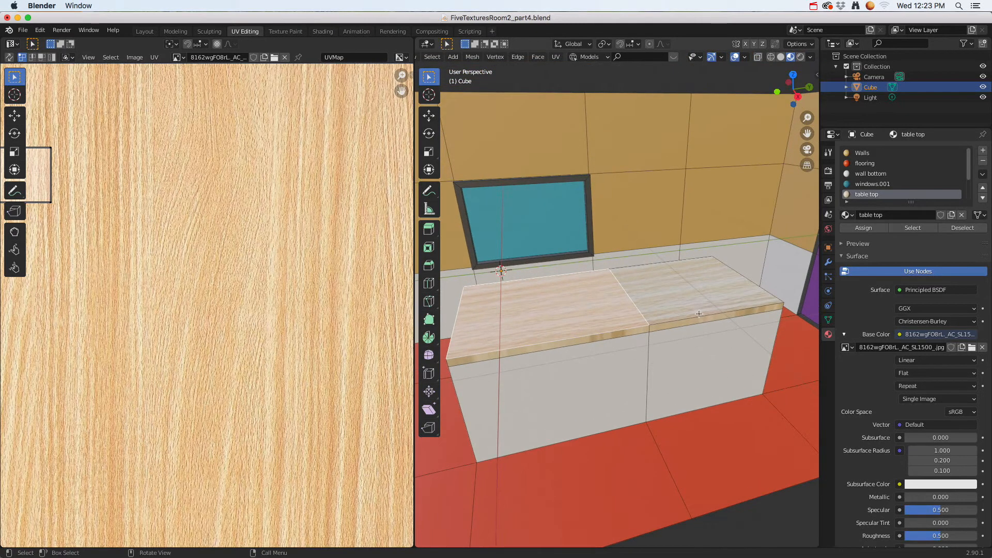
pyautogui.click(669, 309)
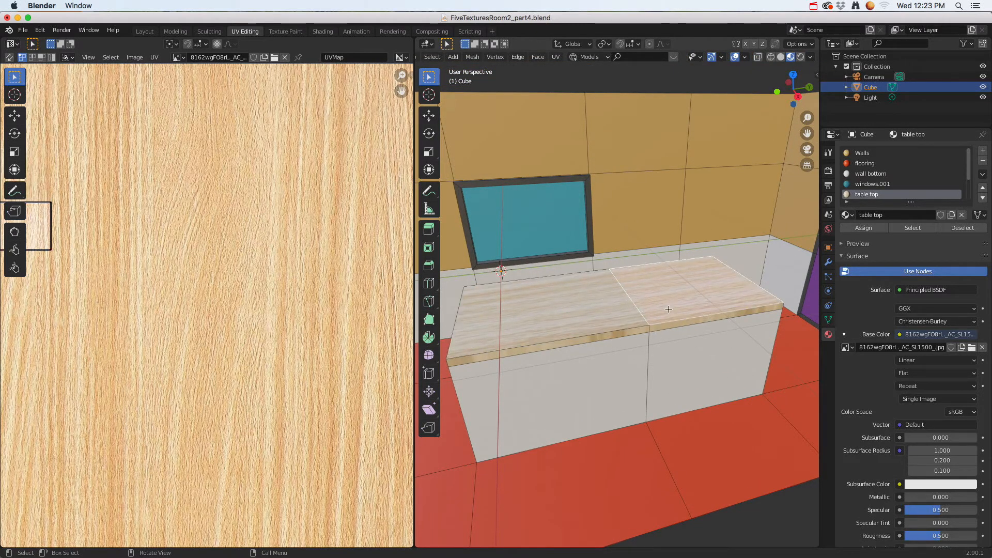
pyautogui.keyDown('shift'); pyautogui.click(582, 309); pyautogui.keyUp('shift')
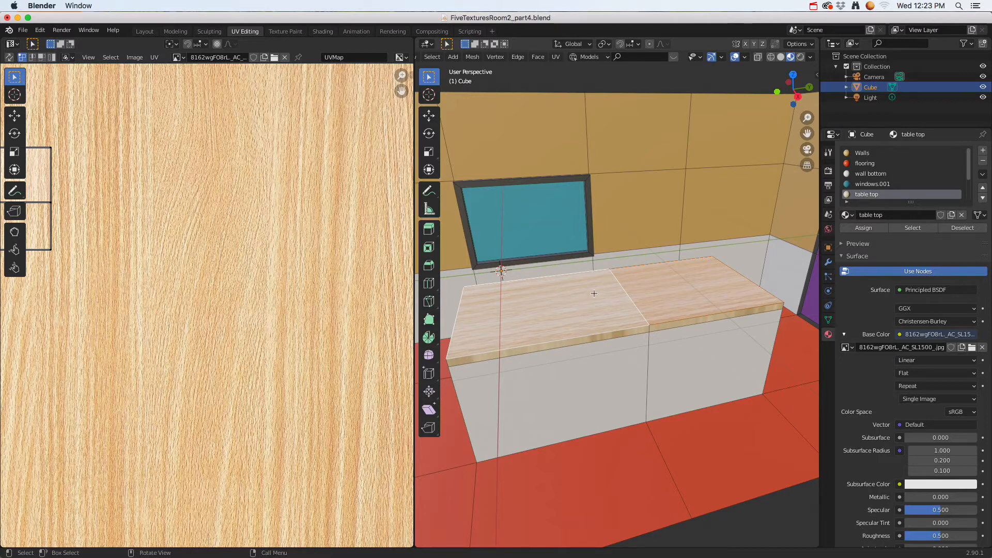
pyautogui.click(556, 57)
pyautogui.click(571, 69)
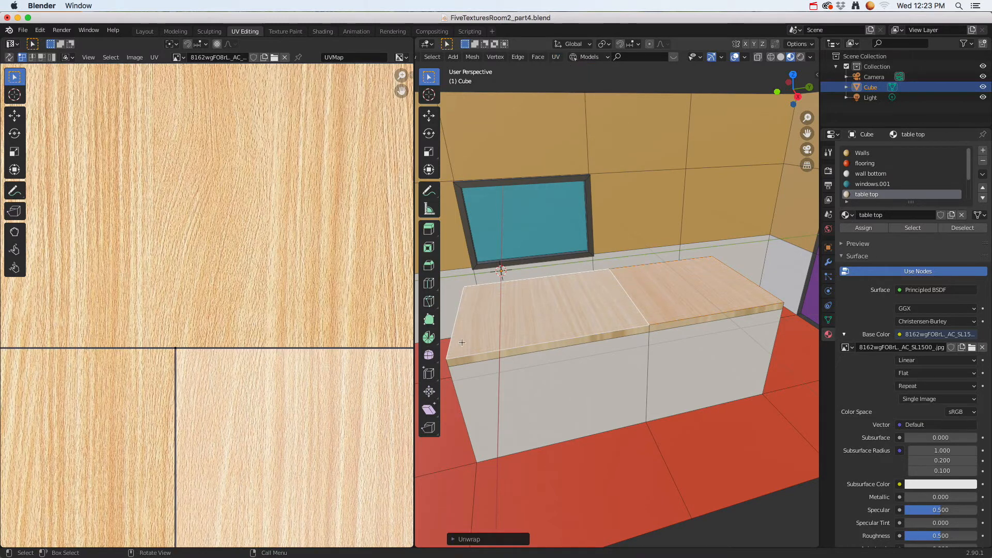
# - Select all the table top UVs and move them up to the middle of the wood image
pyautogui.scroll(-4, 300, 371)
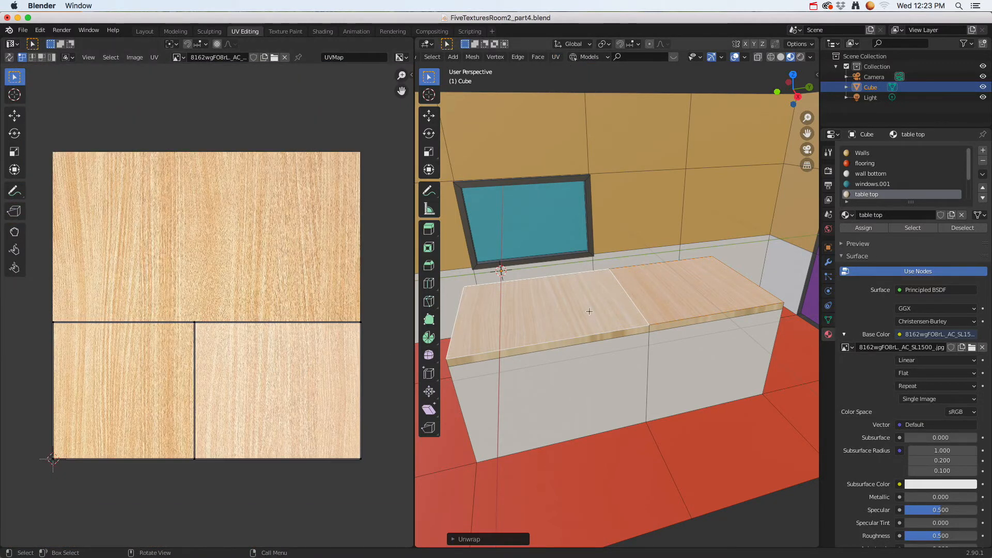
pyautogui.click(256, 394)
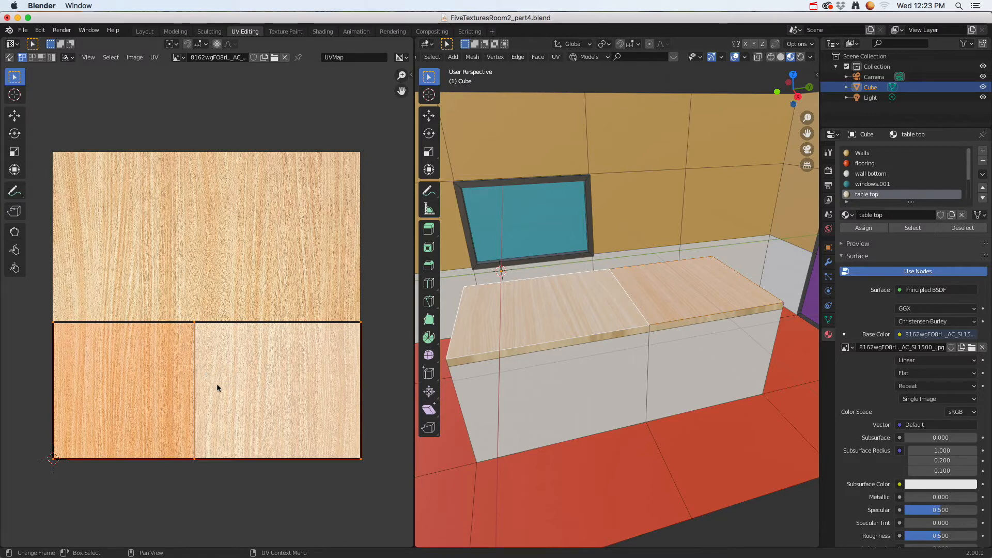
pyautogui.press('g')
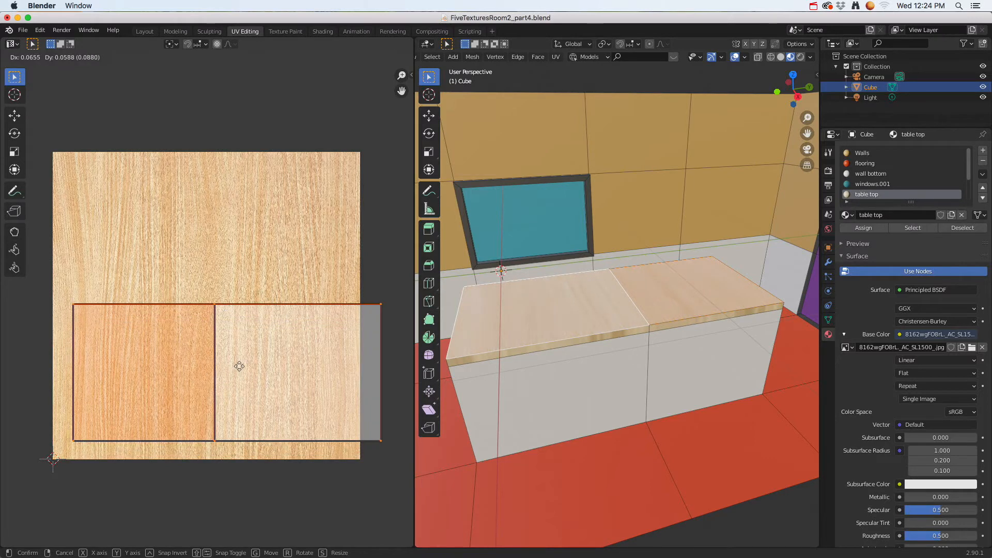
pyautogui.click(217, 345)
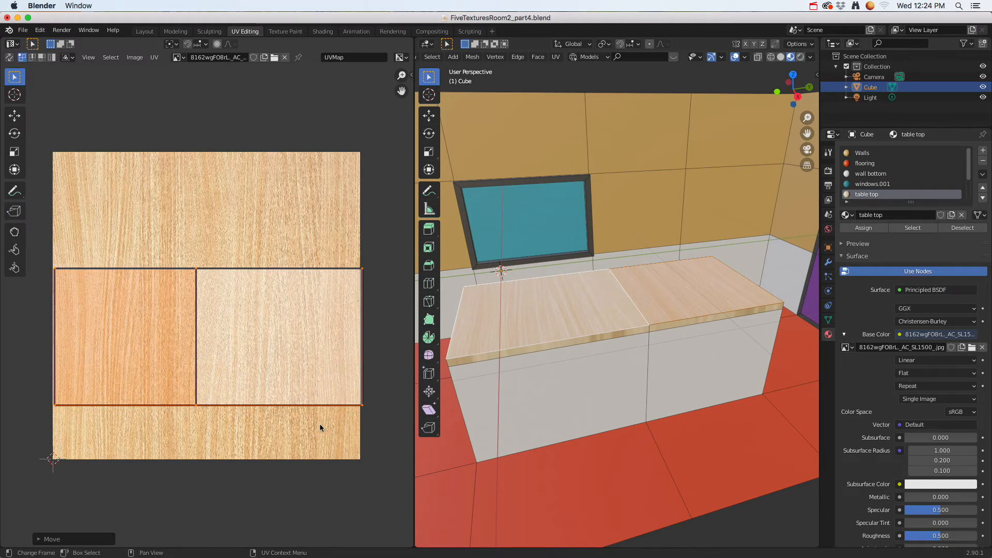
# - Enlarge the table top UVs past the side edges of the image and inspect the wood grain in Object Mode
pyautogui.press('s')
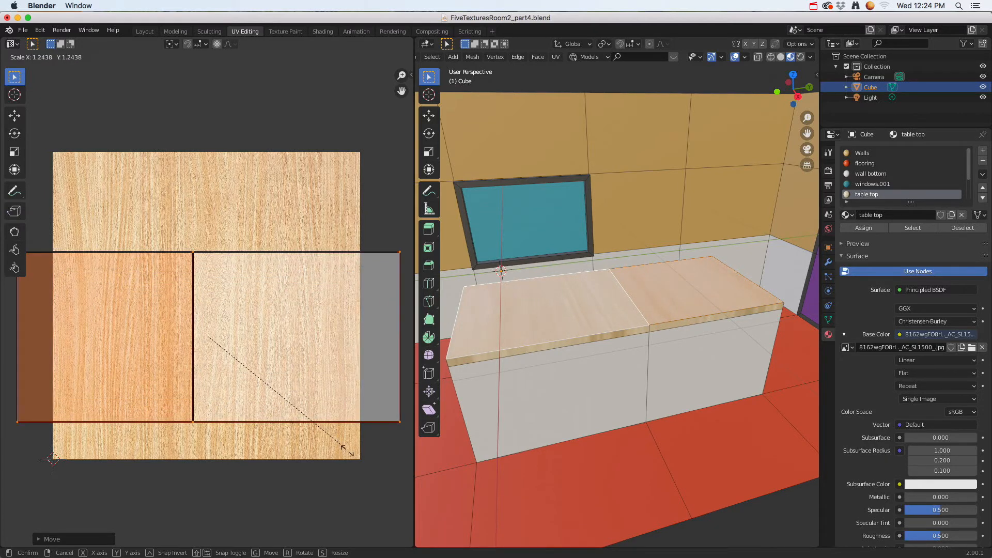
pyautogui.click(361, 467)
pyautogui.press('Tab')
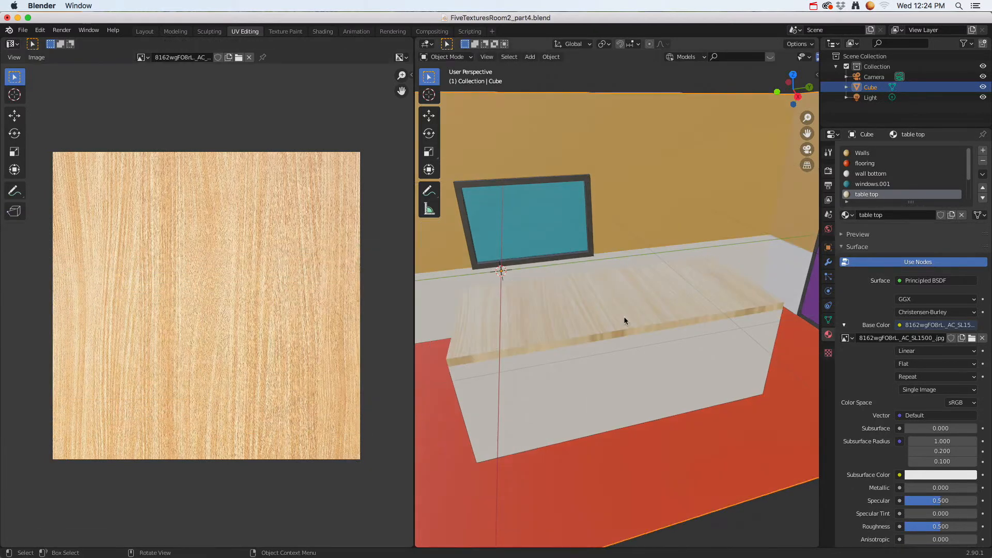
pyautogui.moveTo(618, 319); pyautogui.dragTo(640, 353, button='middle')
pyautogui.scroll(5, 643, 332)
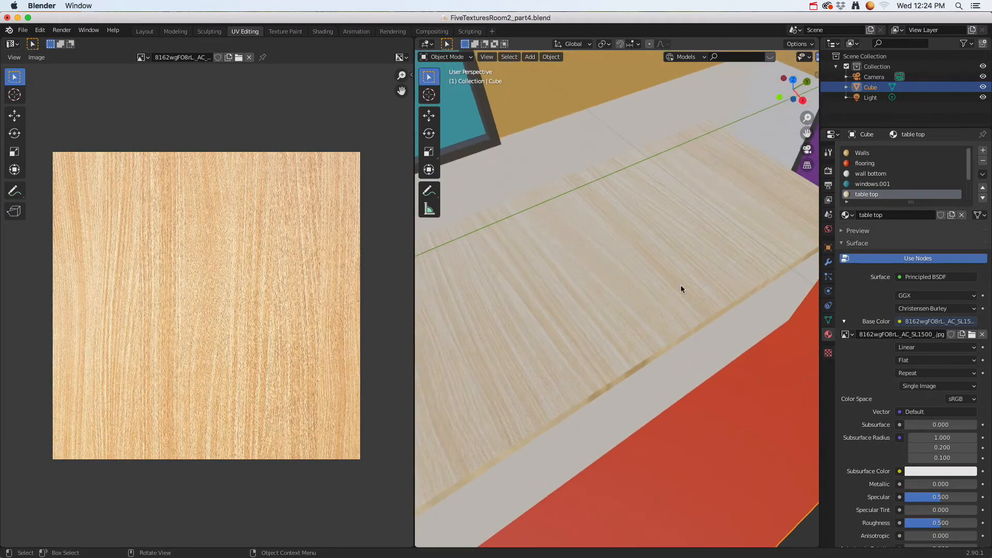
# - Rotate the table top UVs by 90 degrees so the grain runs along the table's length, and check the result in Object Mode
pyautogui.press('Tab')
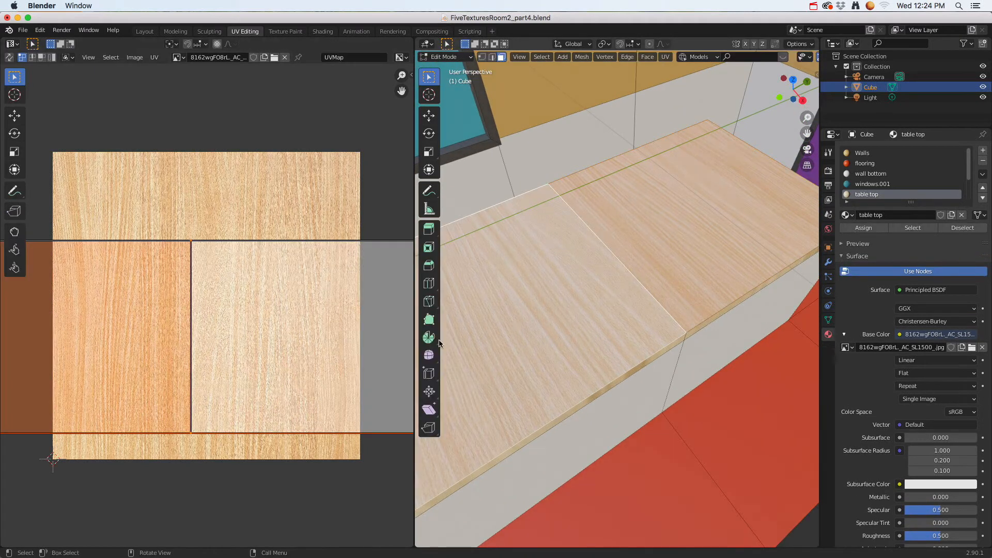
pyautogui.scroll(-2, 293, 348)
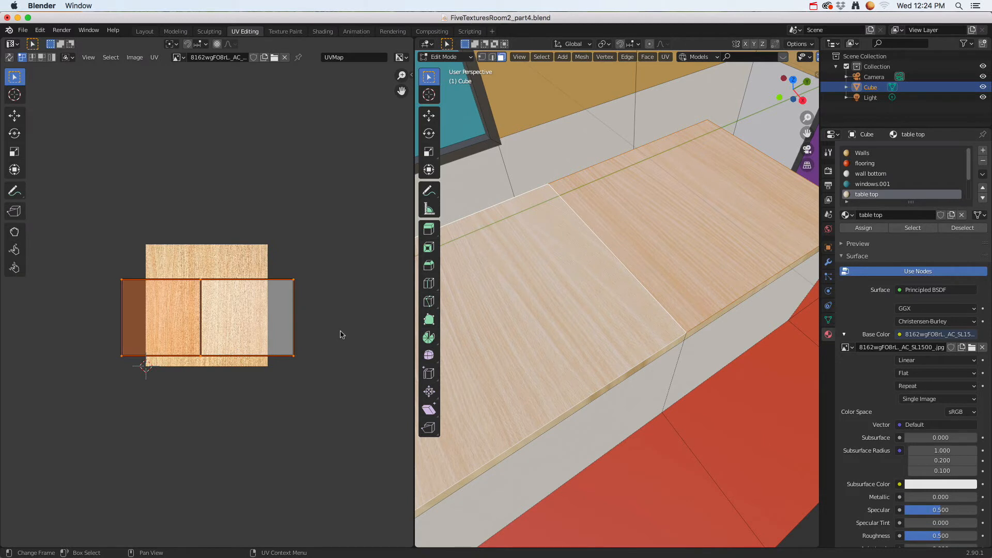
pyautogui.press('r')
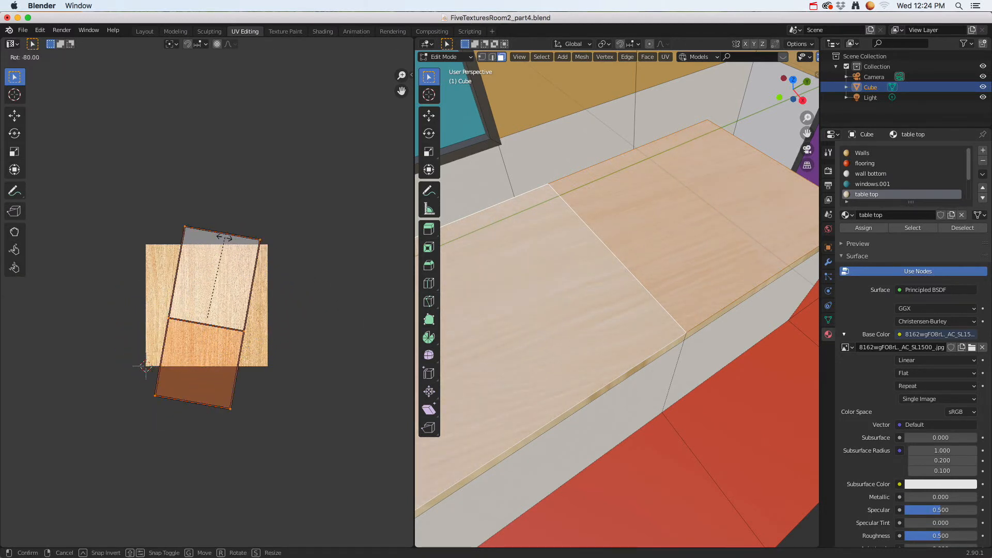
pyautogui.click(145, 366)
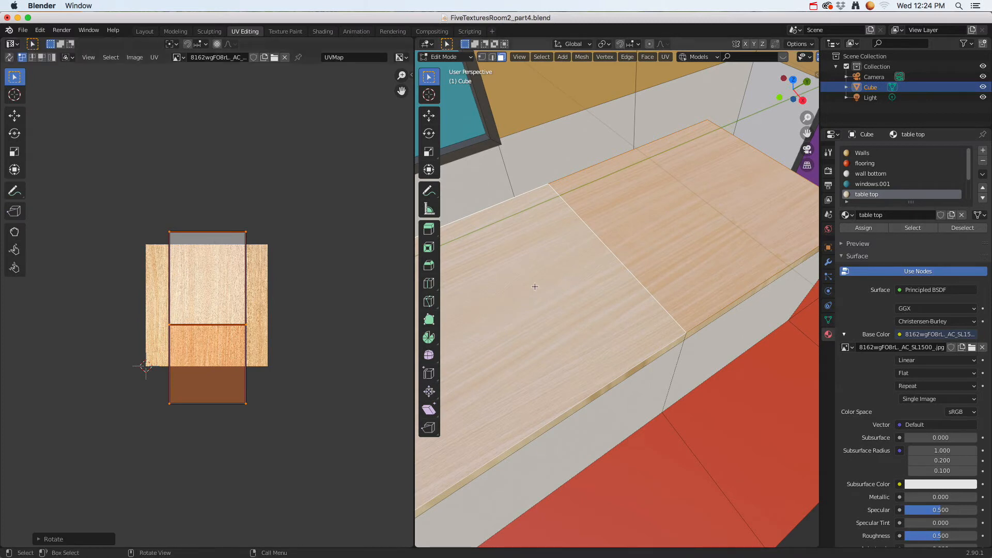
pyautogui.press('Tab')
pyautogui.scroll(-2, 619, 341)
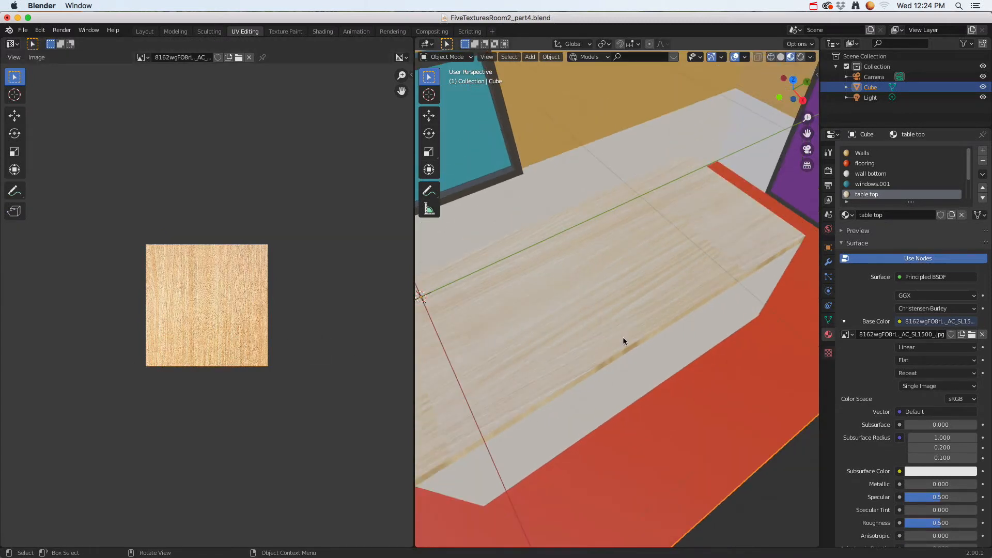
# - Scale down and reposition the table top UVs until they fit inside the wood image, and check the table in Object Mode
pyautogui.press('Tab')
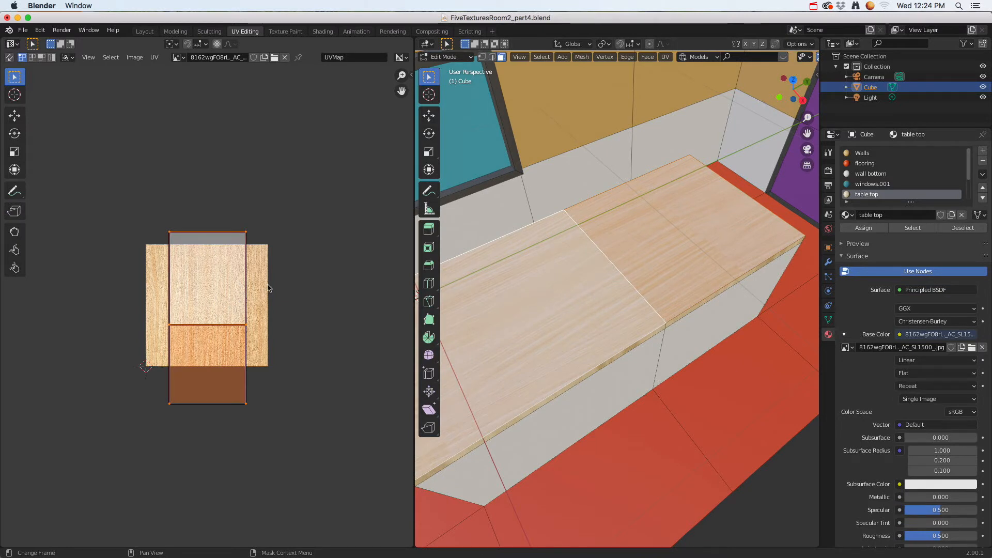
pyautogui.press('s')
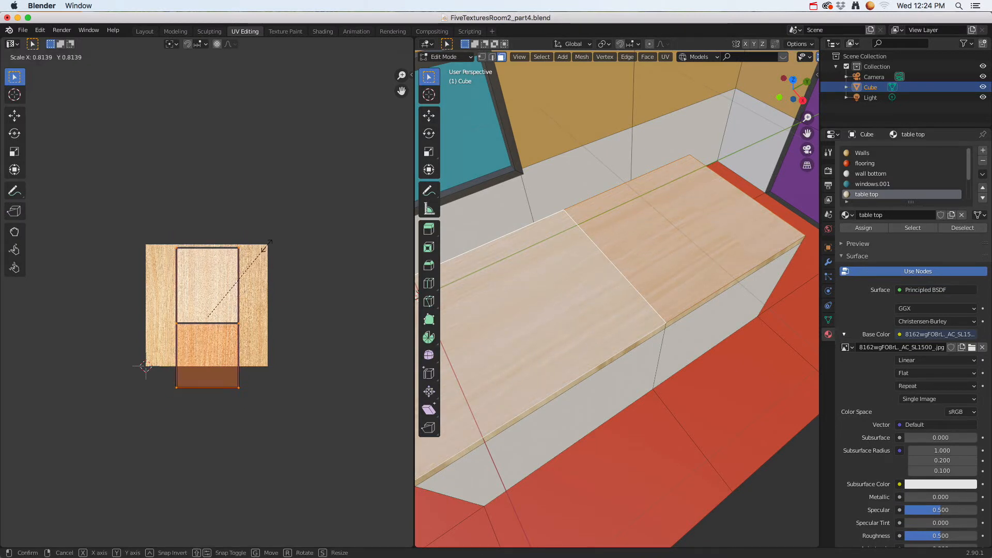
pyautogui.click(260, 254)
pyautogui.press('g')
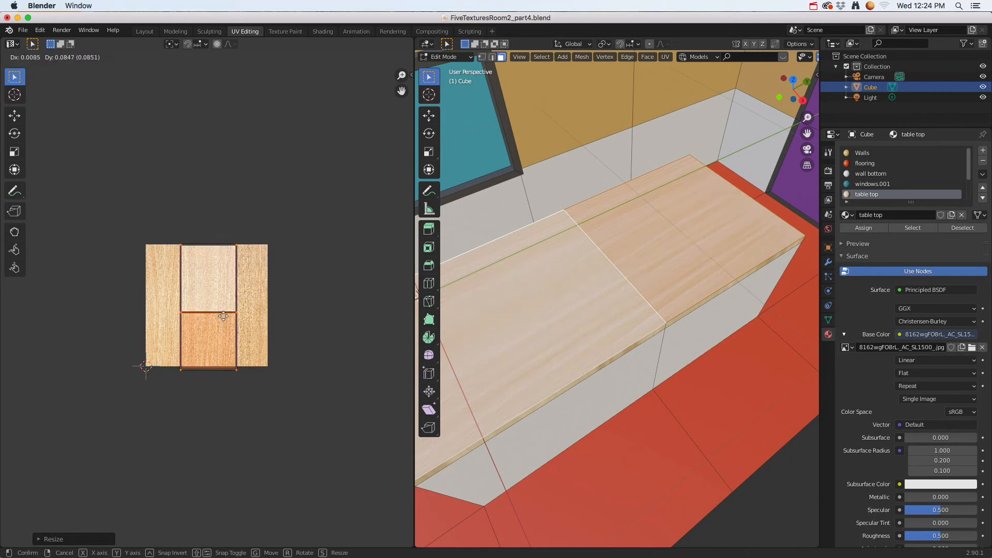
pyautogui.click(228, 321)
pyautogui.press('s')
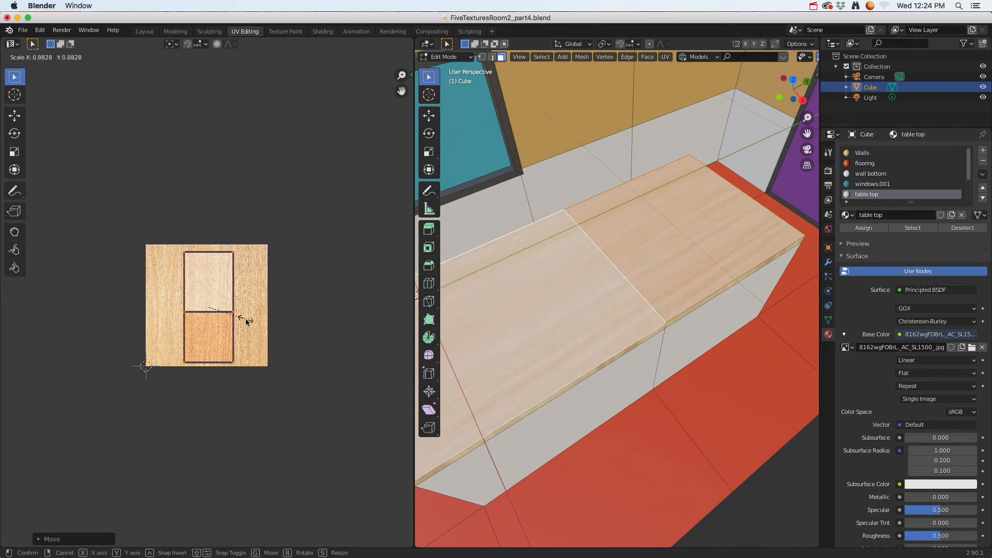
pyautogui.click(244, 259)
pyautogui.press('Tab')
pyautogui.moveTo(611, 303); pyautogui.dragTo(626, 277, button='middle')
pyautogui.press('Tab')
# - Select an upper face of the back wall and connect an Image Texture to the Walls material's base color
pyautogui.scroll(-6, 581, 306)
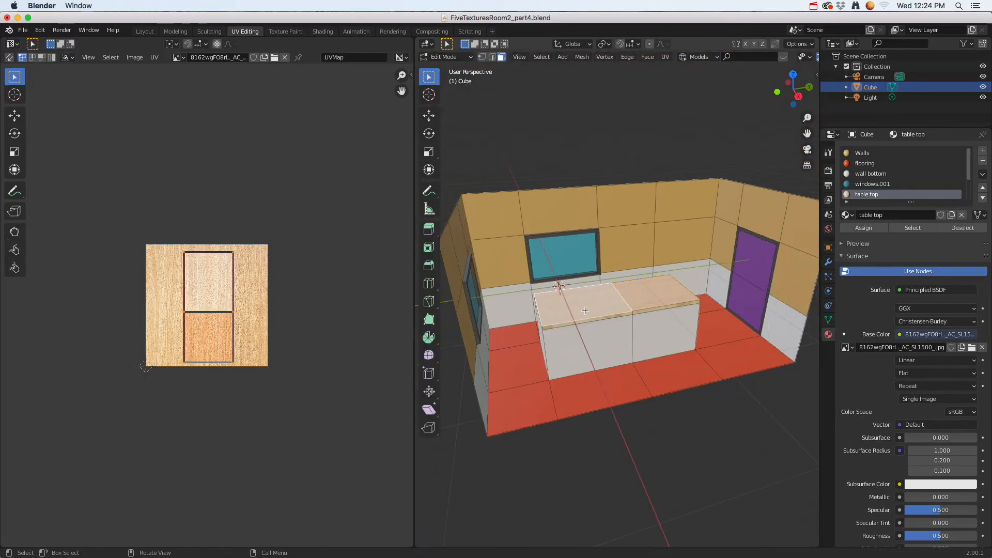
pyautogui.moveTo(581, 305); pyautogui.dragTo(559, 368, button='middle')
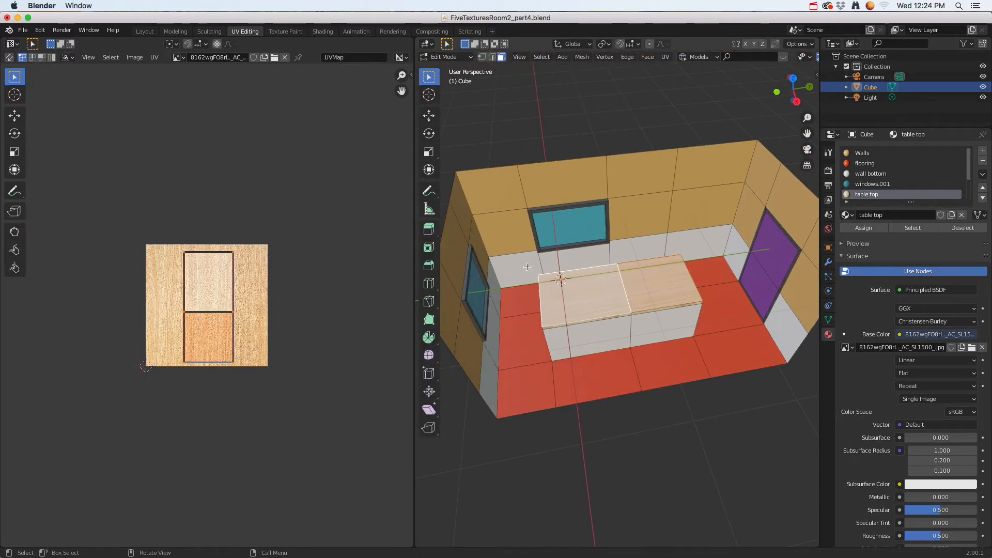
pyautogui.moveTo(527, 267); pyautogui.dragTo(521, 211, button='middle')
pyautogui.click(539, 192)
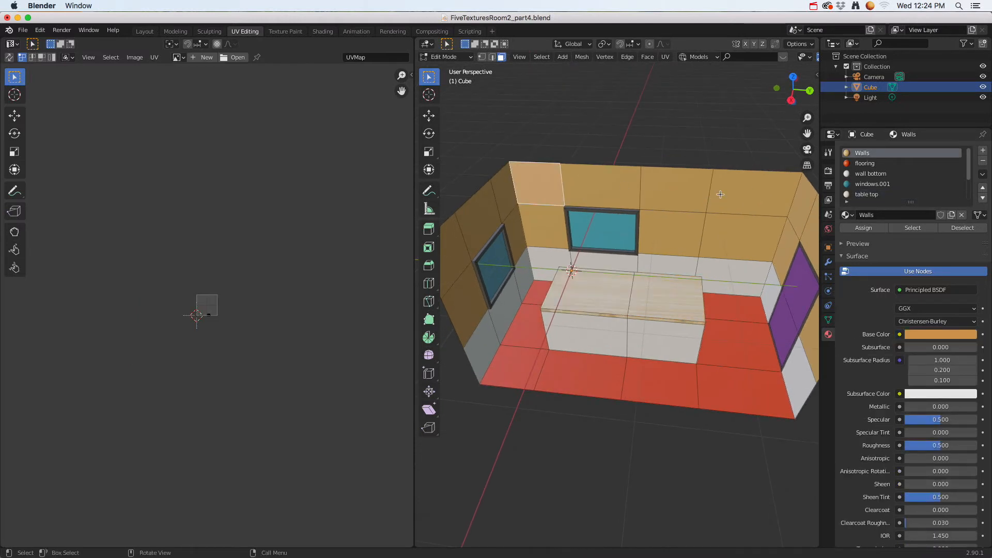
pyautogui.click(741, 191)
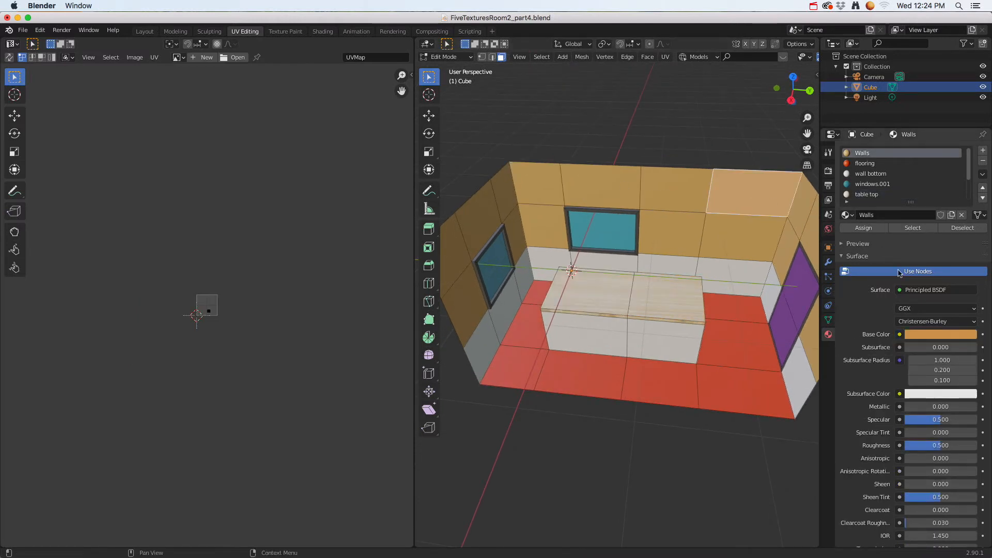
pyautogui.click(900, 335)
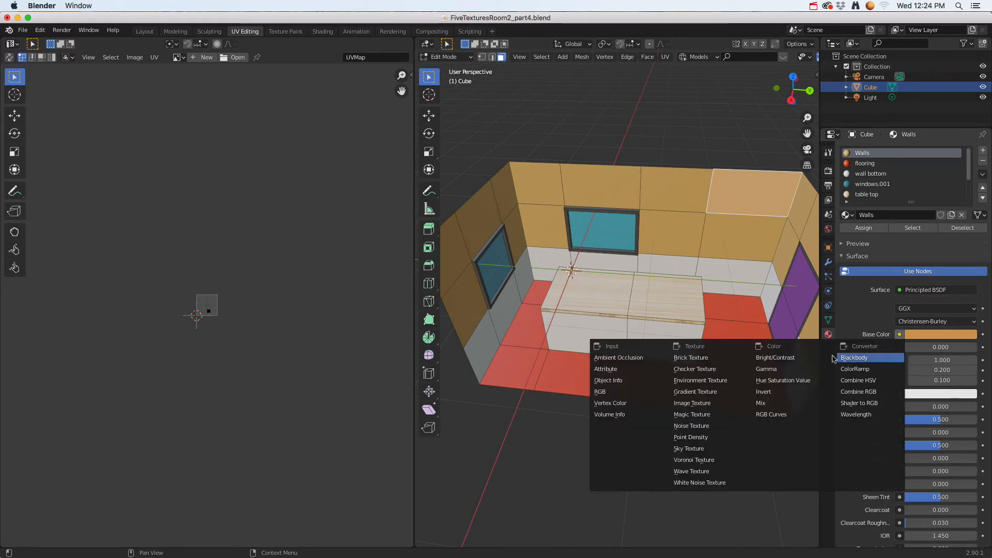
pyautogui.click(693, 404)
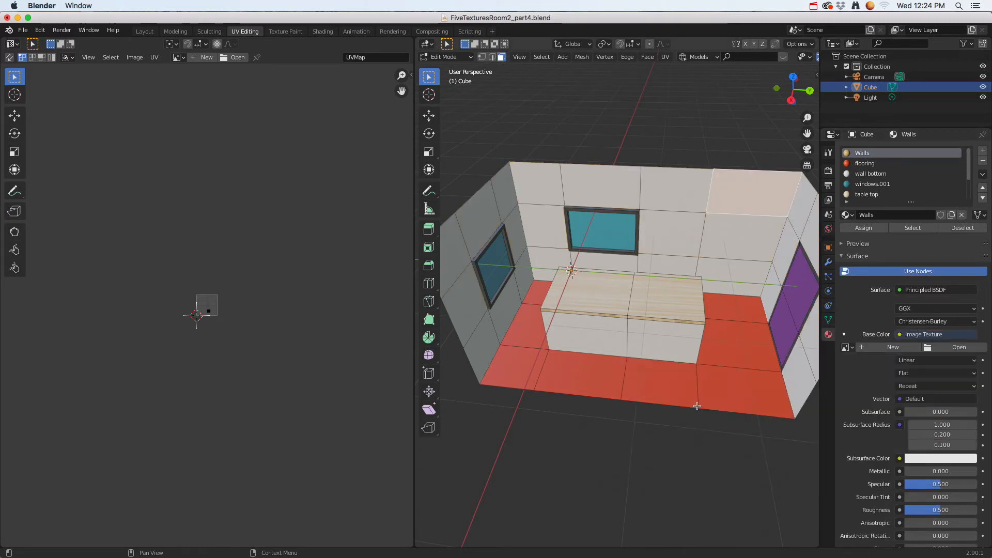
# - Load wallpaper.jpg from the textures folder as the Walls material's image texture and look over the walls
pyautogui.click(959, 351)
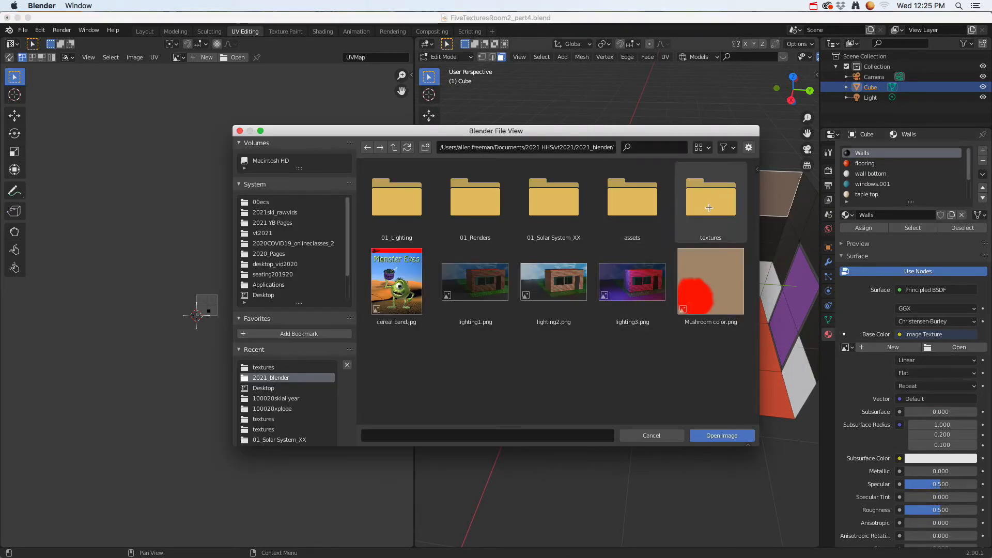
pyautogui.doubleClick(693, 208)
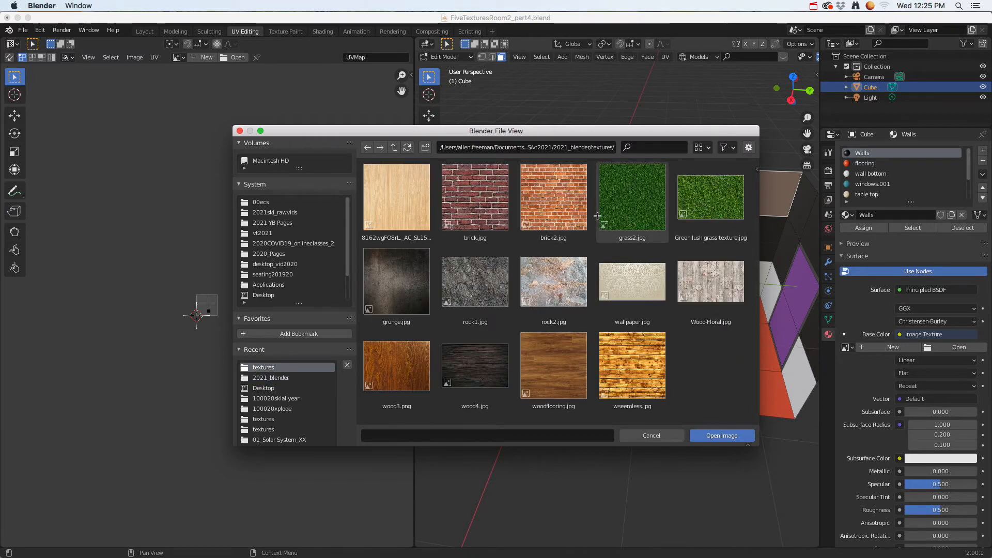
pyautogui.click(635, 282)
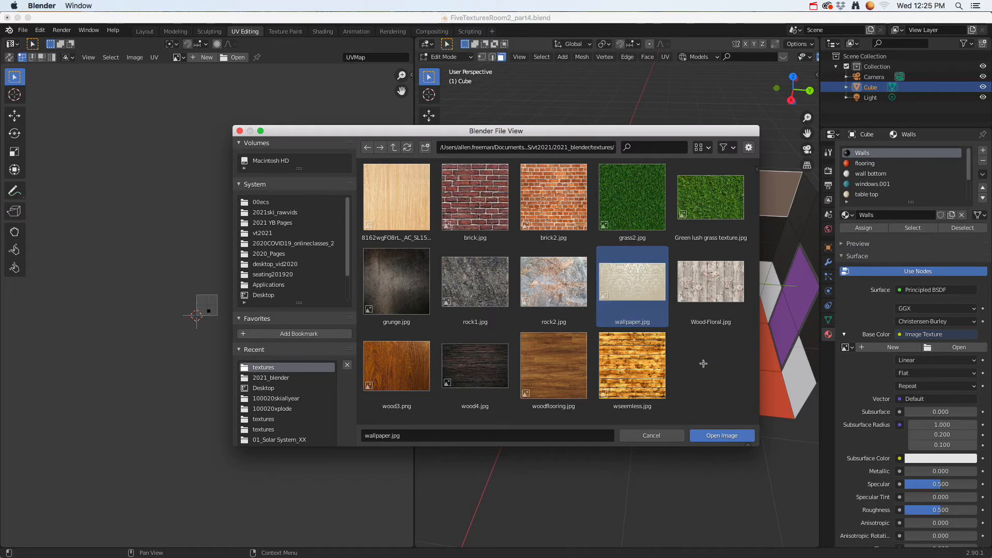
pyautogui.click(723, 436)
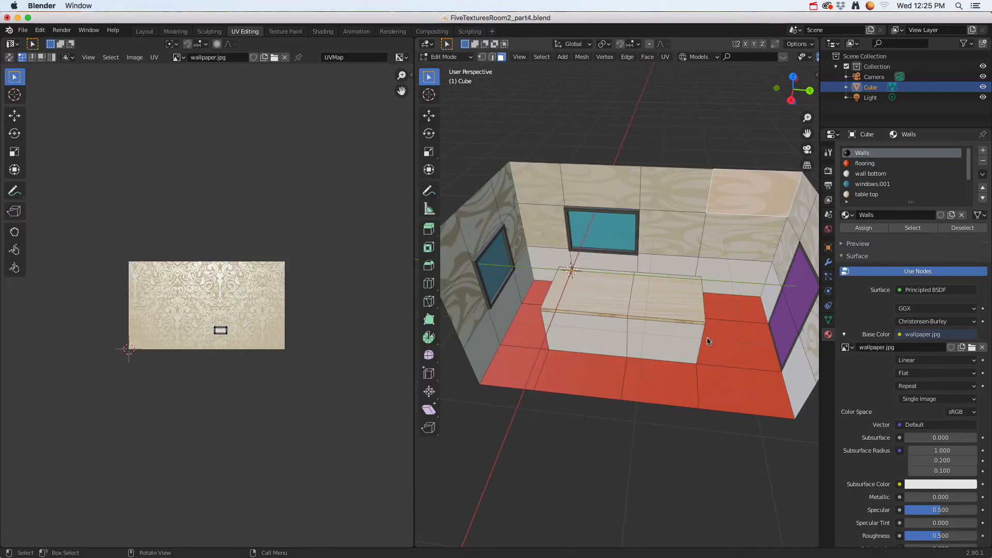
pyautogui.moveTo(707, 337); pyautogui.dragTo(686, 281, button='middle')
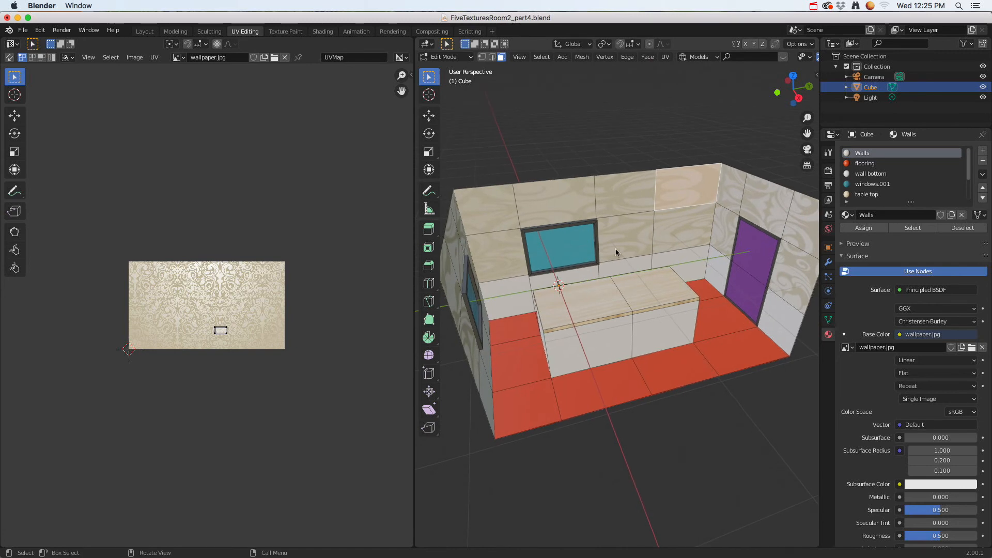
pyautogui.moveTo(634, 244); pyautogui.dragTo(613, 253, button='middle')
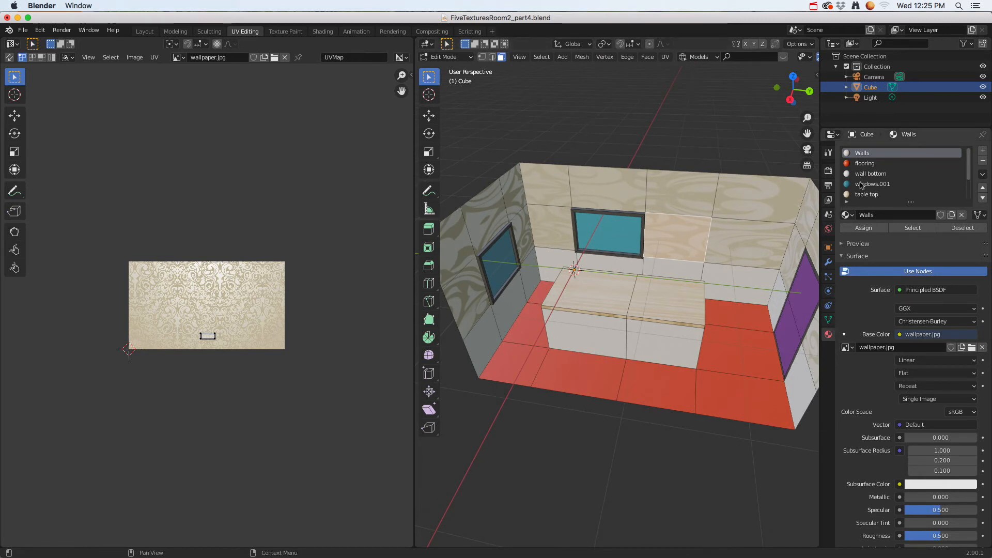
# - Select all faces that use the Walls material and unwrap their UVs
pyautogui.click(676, 198)
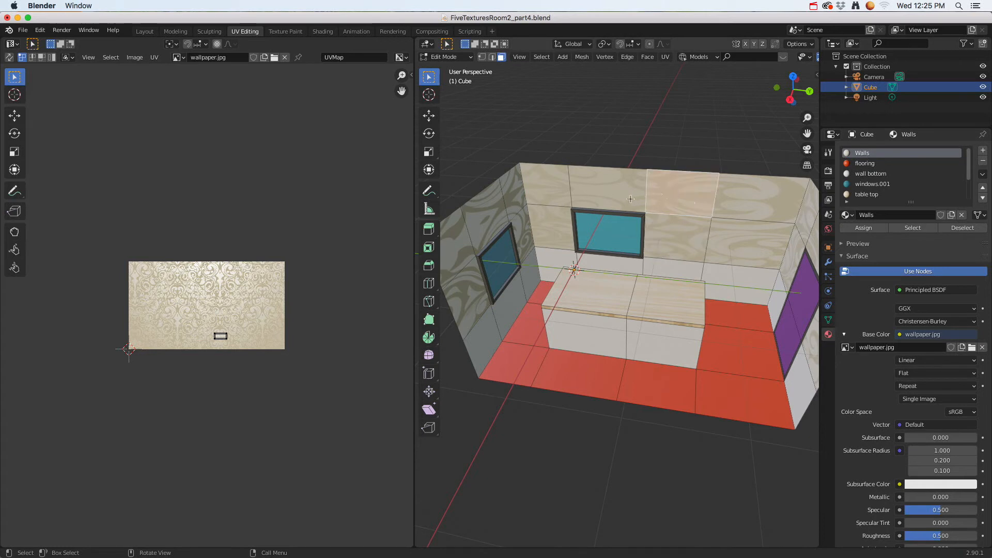
pyautogui.click(680, 223)
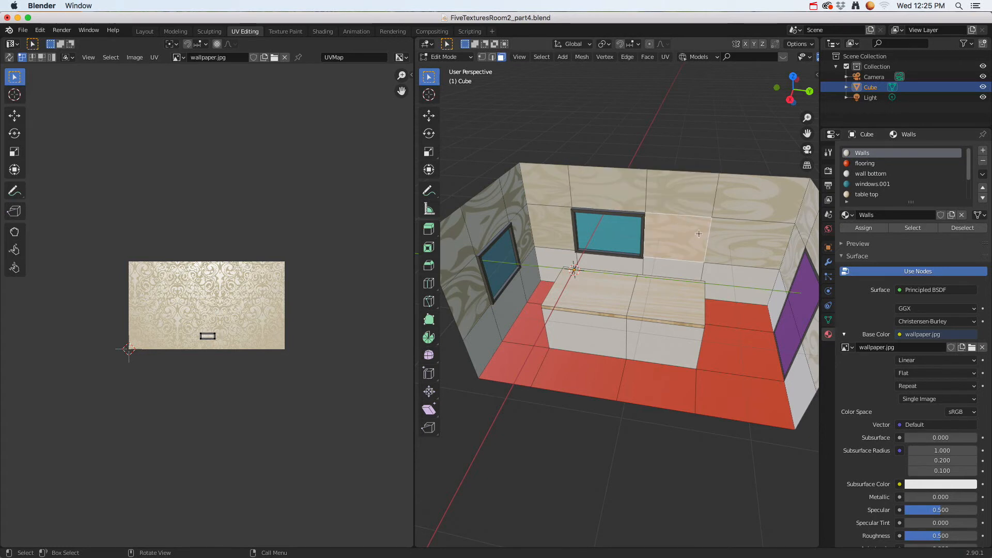
pyautogui.click(730, 232)
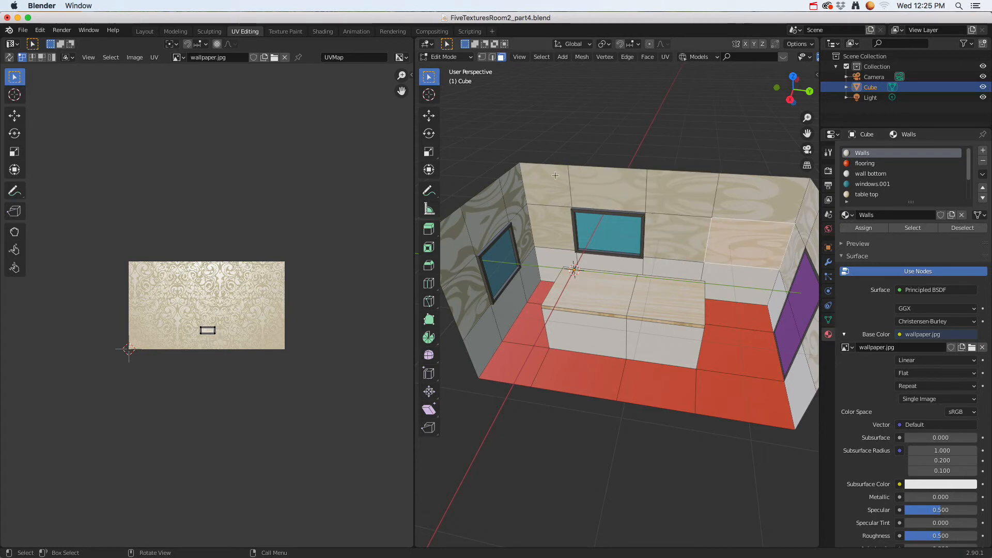
pyautogui.click(864, 164)
pyautogui.click(869, 154)
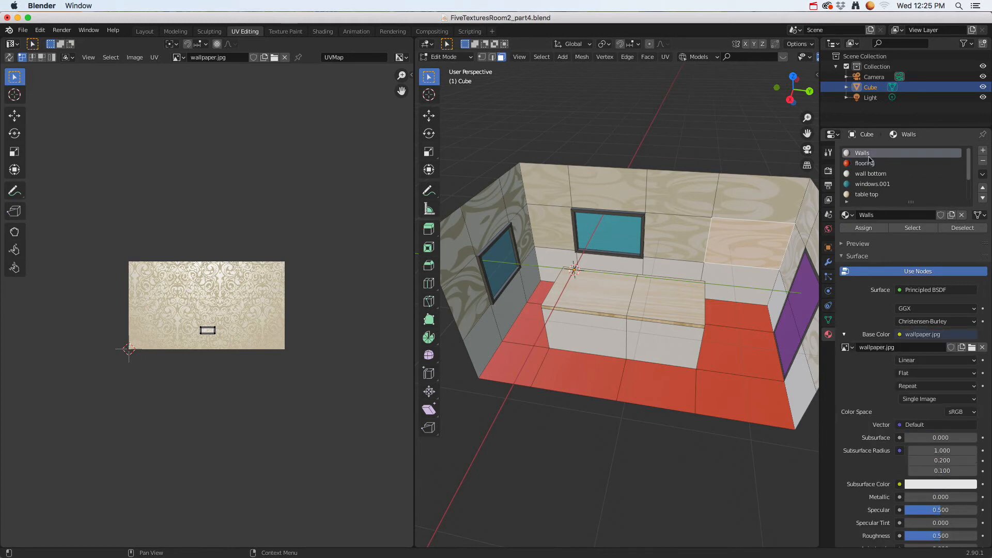
pyautogui.click(913, 228)
pyautogui.moveTo(609, 257); pyautogui.dragTo(628, 251, button='middle')
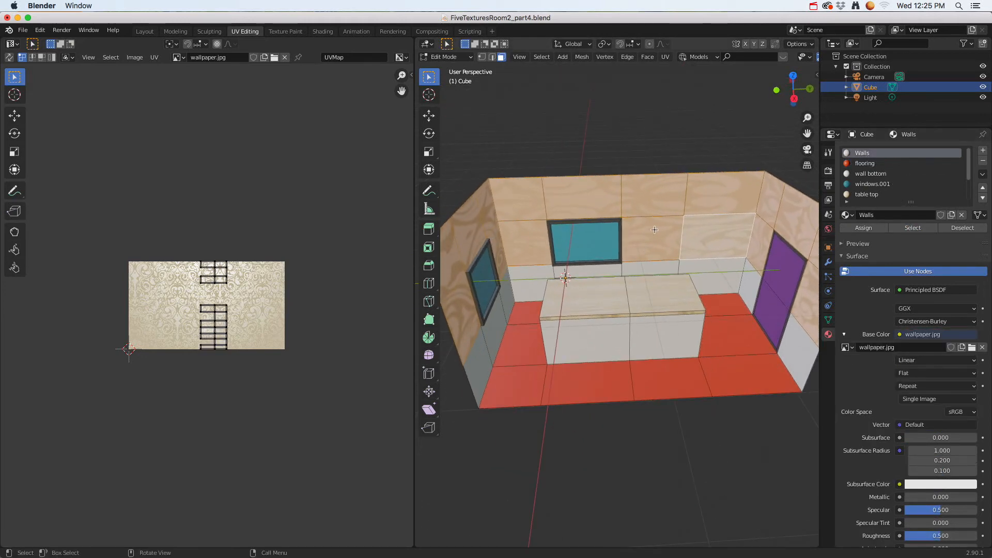
pyautogui.press('u')
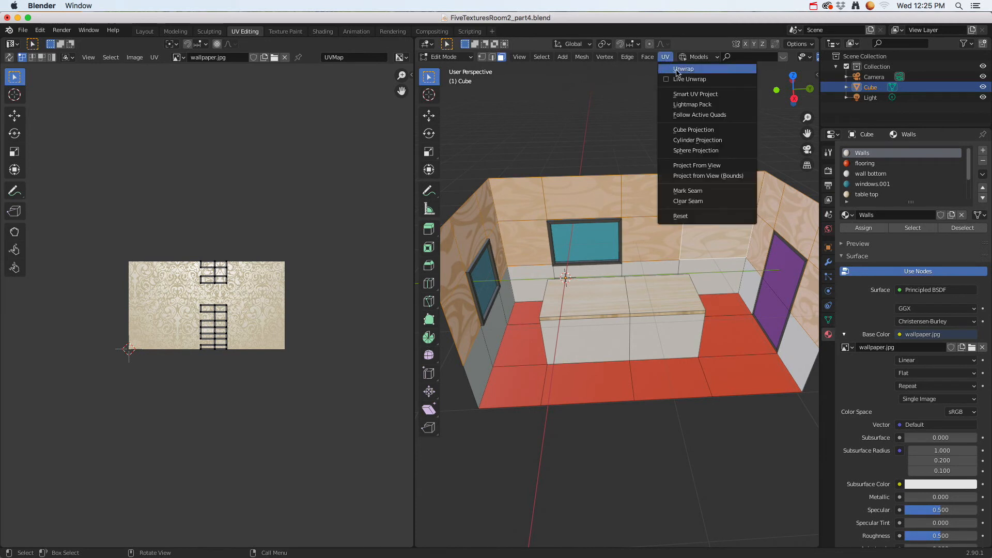
pyautogui.click(677, 73)
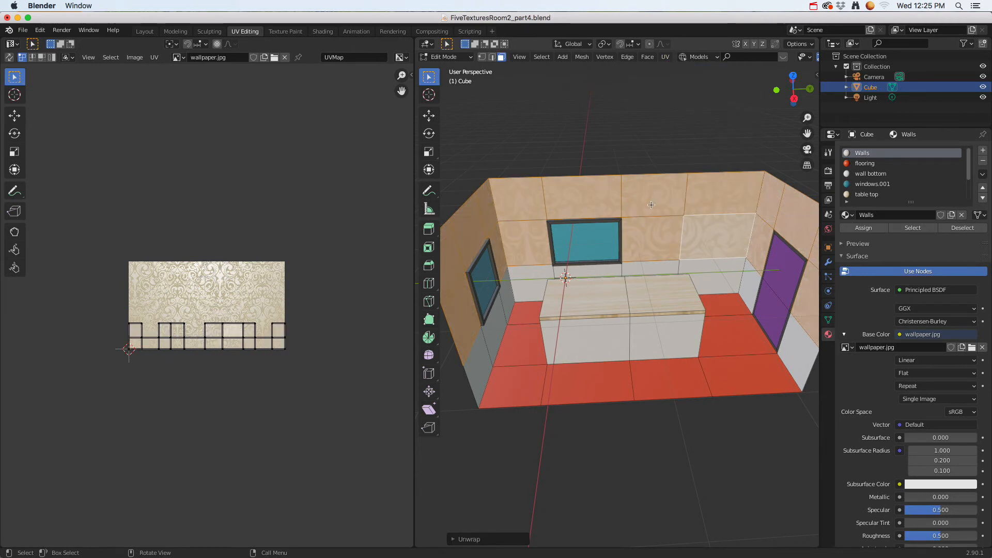
# - Select all wall UVs and scale them up until they extend past the wallpaper image's edges
pyautogui.scroll(-1, 195, 350)
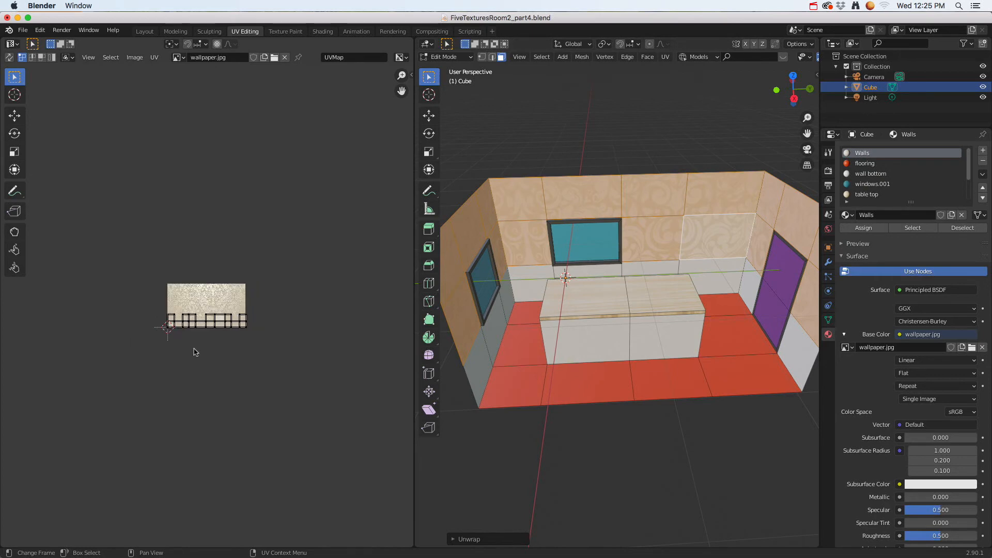
pyautogui.scroll(4, 196, 352)
pyautogui.scroll(2, 194, 352)
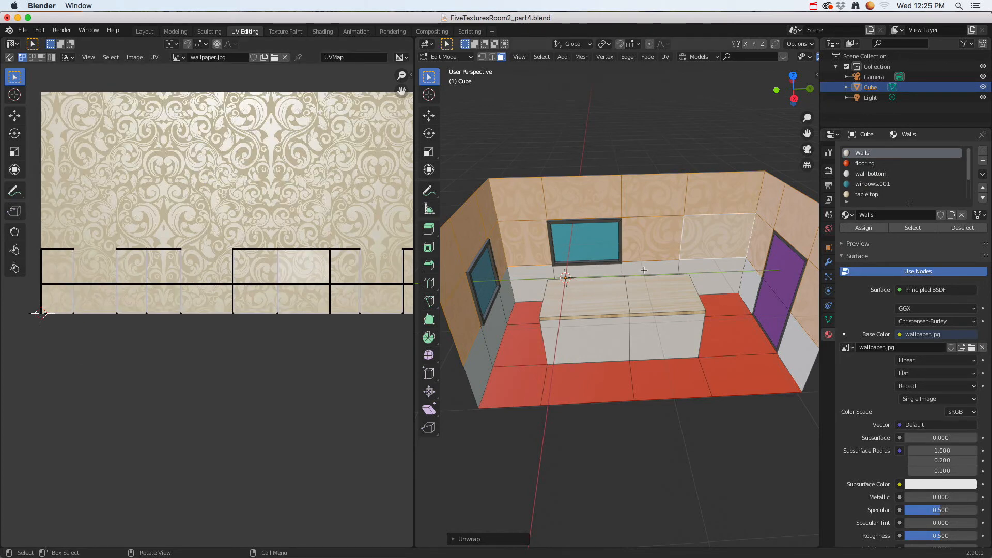
pyautogui.moveTo(465, 273); pyautogui.dragTo(558, 300, button='middle')
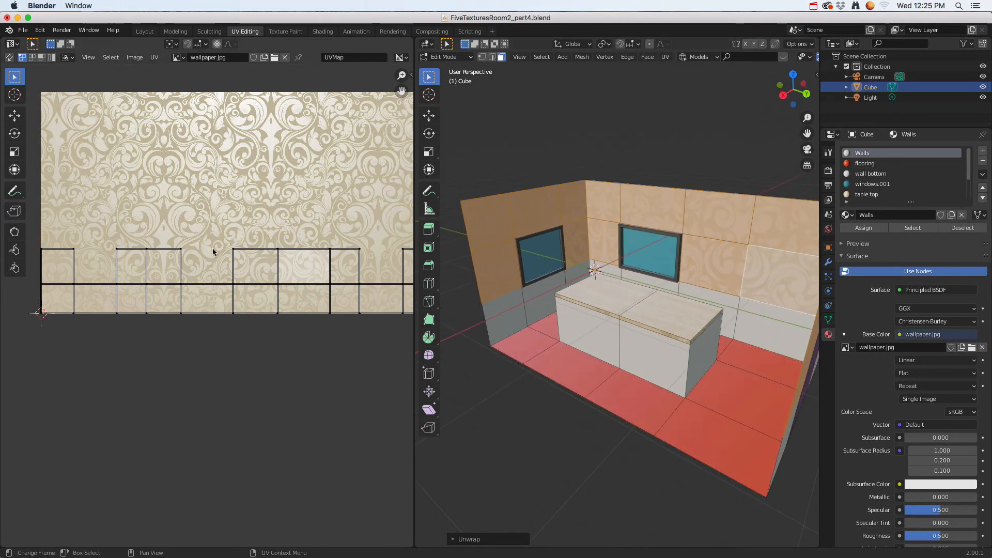
pyautogui.press('a')
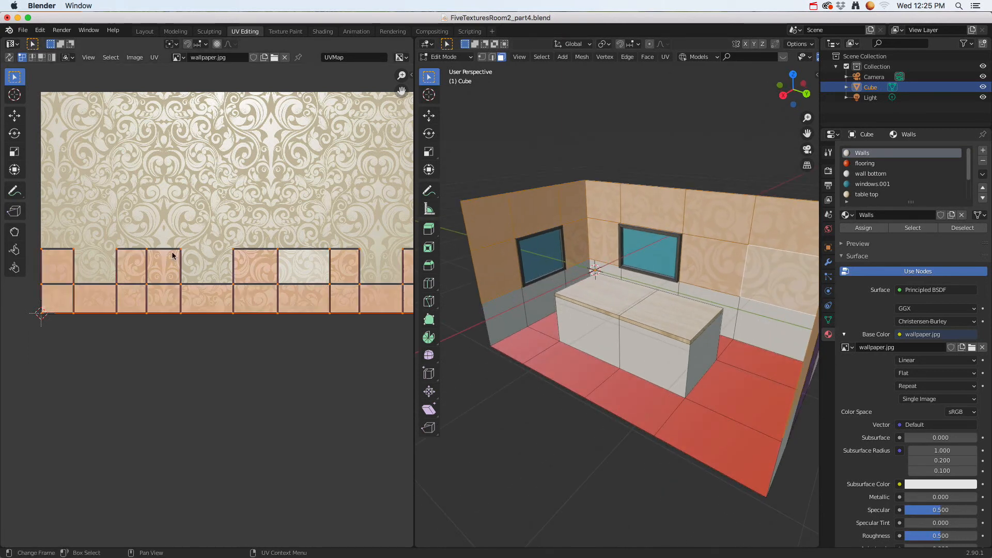
pyautogui.press('s')
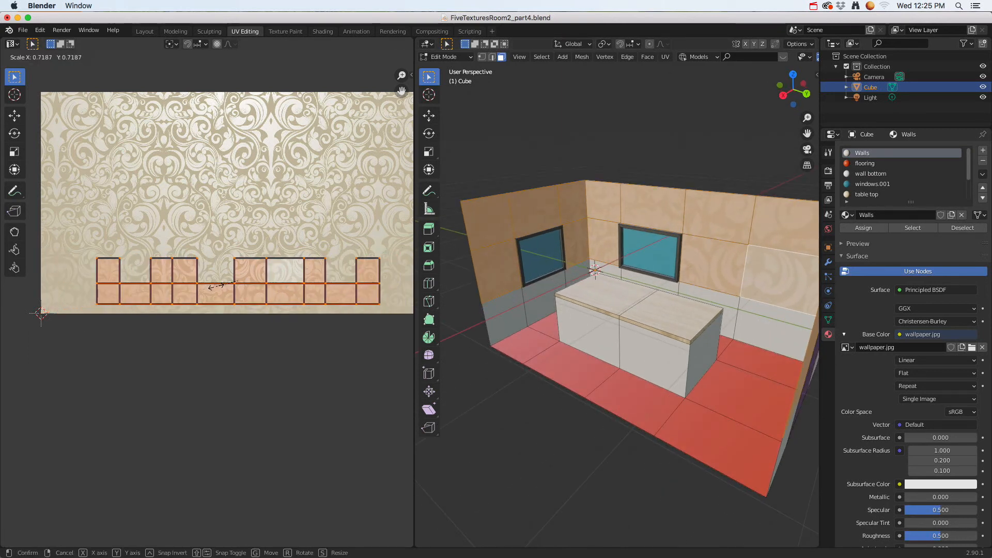
pyautogui.click(178, 258)
# - Move the wall UVs up until their lower edge lines up with the bottom edge of the wallpaper image
pyautogui.scroll(1, 285, 261)
pyautogui.moveTo(284, 255); pyautogui.dragTo(284, 305, button='middle')
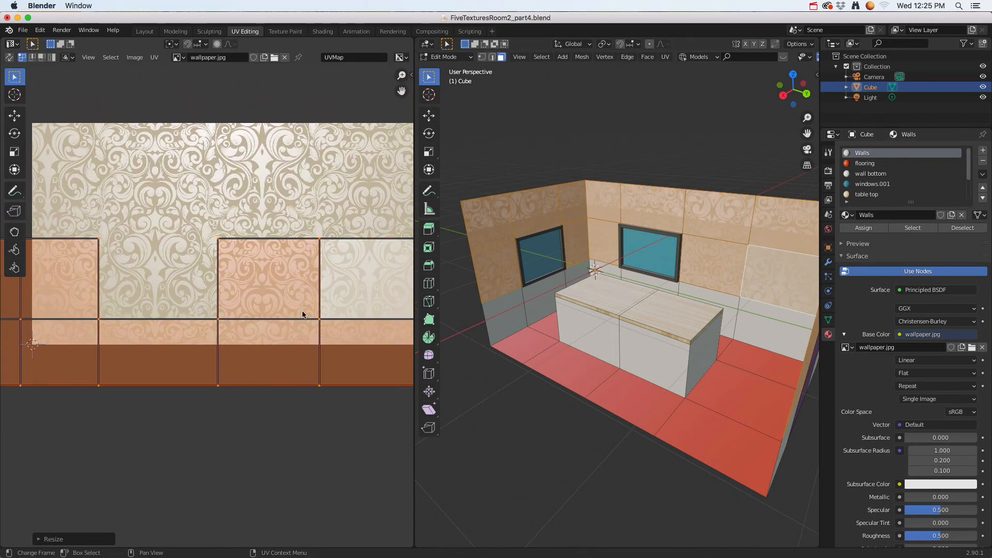
pyautogui.press('g')
pyautogui.click(356, 272)
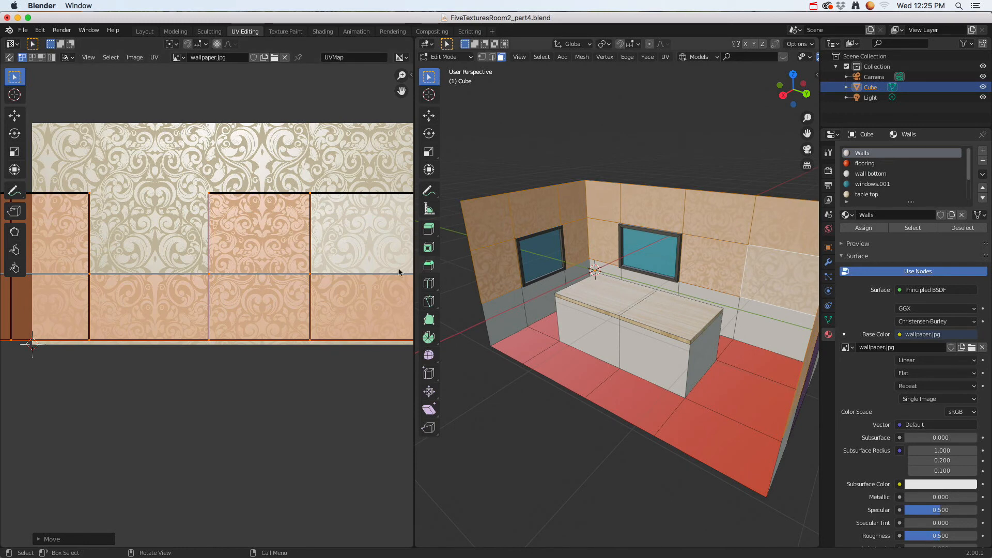
pyautogui.press('g')
pyautogui.click(326, 289)
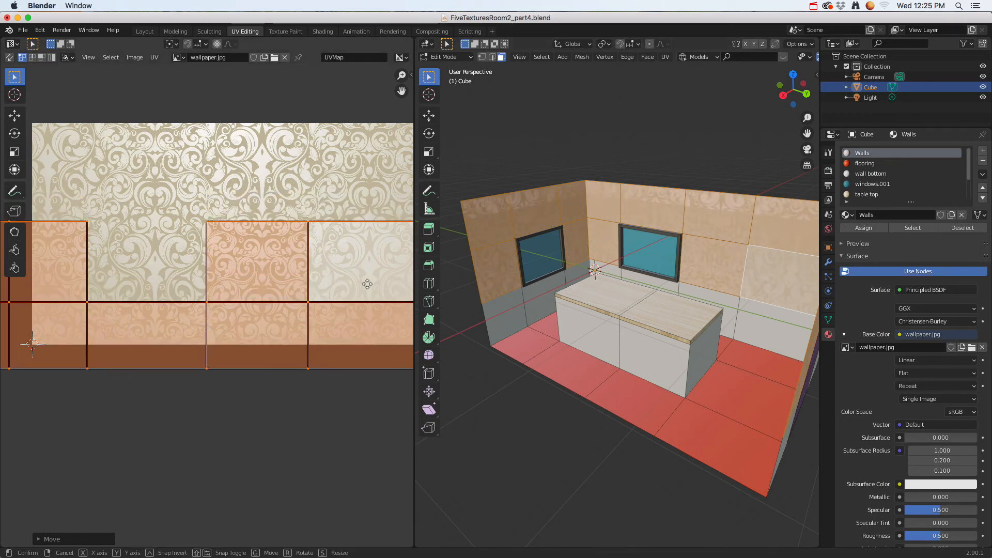
pyautogui.press('g')
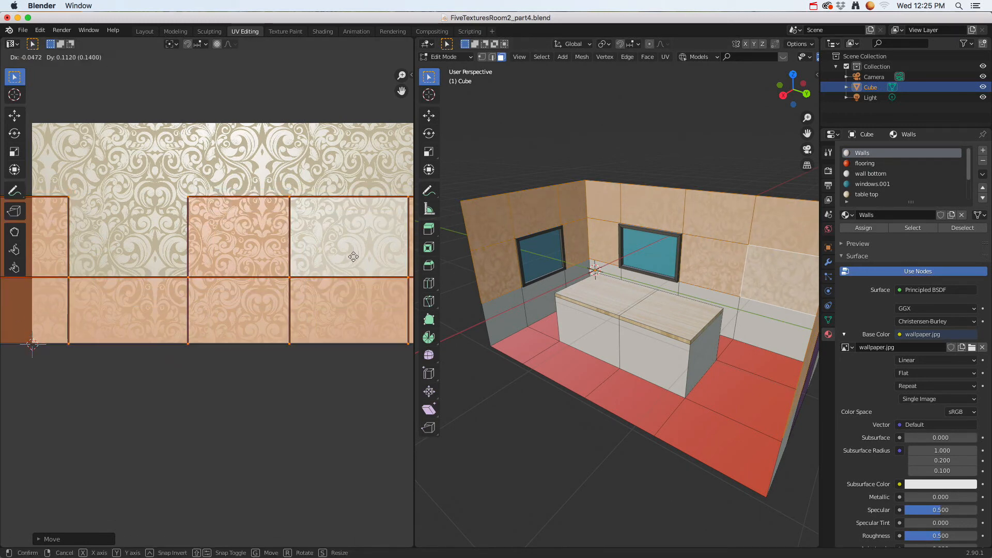
pyautogui.click(352, 255)
# - Inspect the wallpaper in Object Mode from several angles and check the UVs of two stacked back wall faces beside the window
pyautogui.press('Tab')
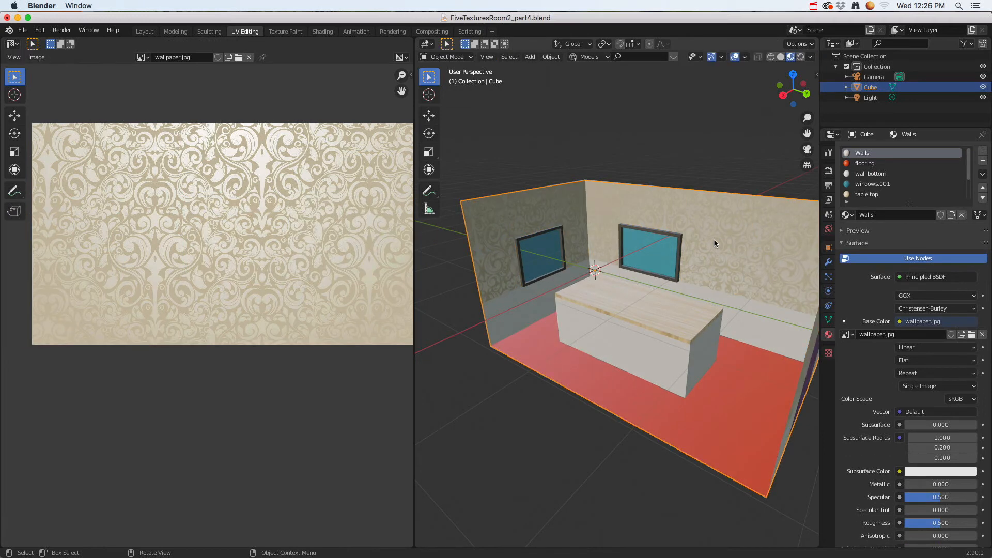
pyautogui.moveTo(714, 239); pyautogui.dragTo(773, 252, button='middle')
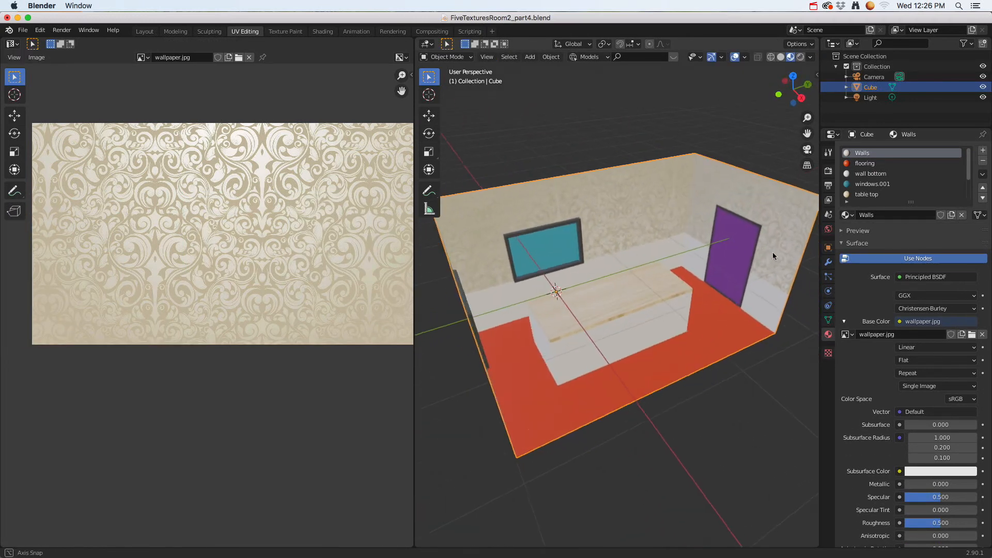
pyautogui.scroll(5, 773, 252)
pyautogui.moveTo(694, 252); pyautogui.dragTo(609, 233, button='middle')
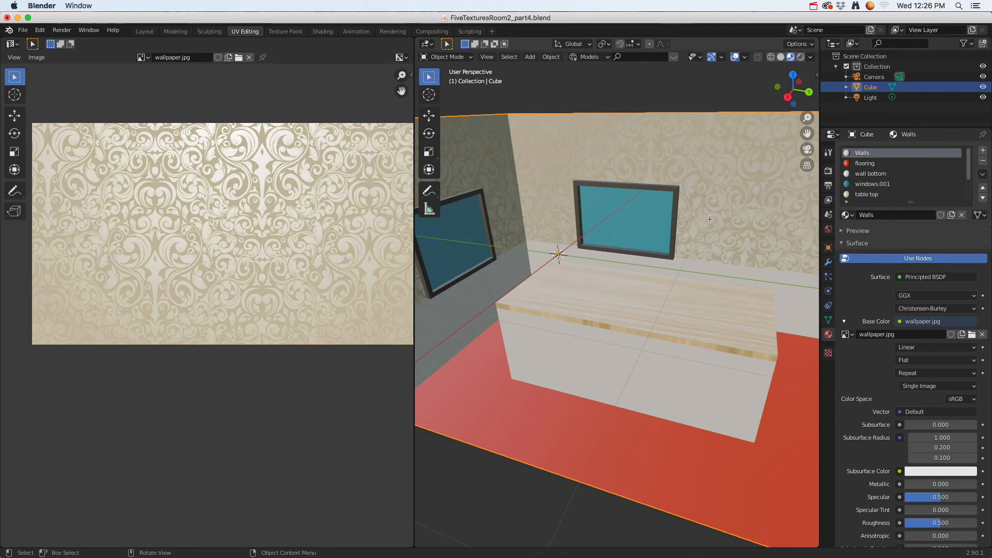
pyautogui.press('Tab')
pyautogui.click(705, 235)
pyautogui.keyDown('shift'); pyautogui.click(721, 171); pyautogui.keyUp('shift')
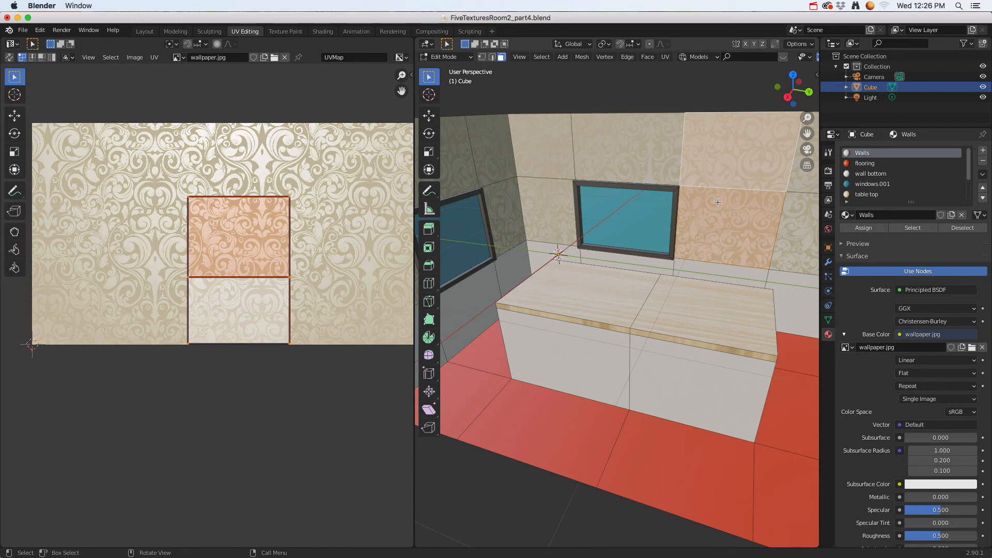
pyautogui.scroll(-3, 523, 302)
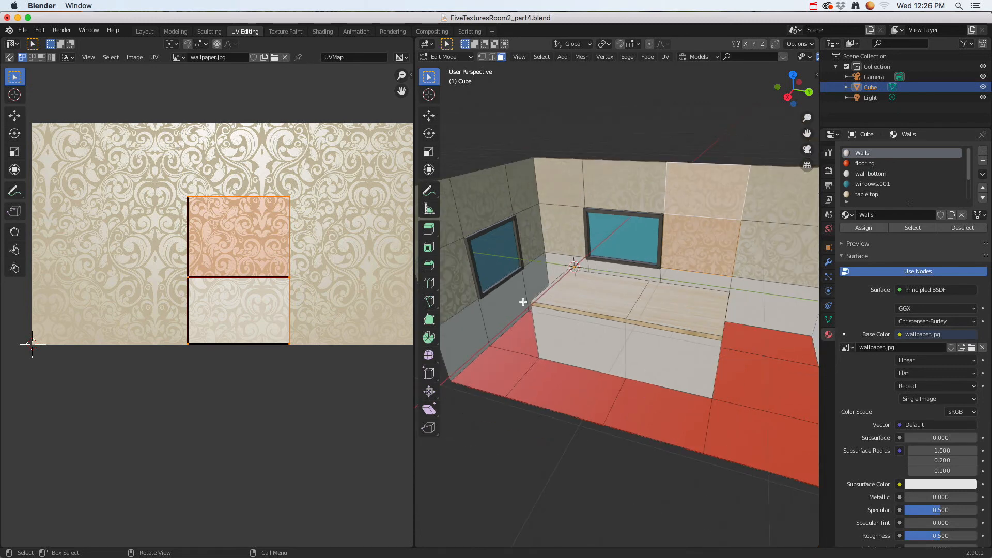
# - Select all faces that use the flooring material and connect an Image Texture to its base color
pyautogui.click(522, 347)
pyautogui.click(864, 163)
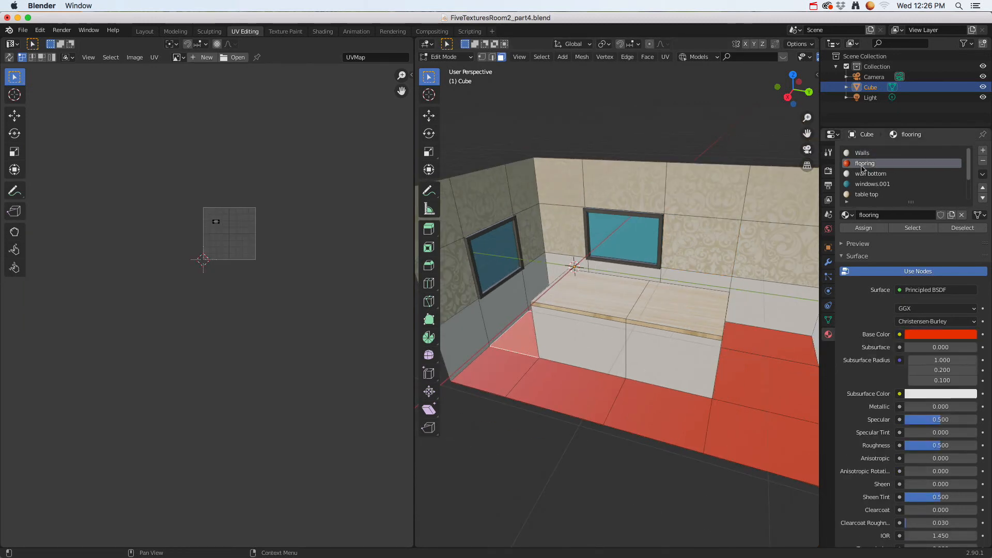
pyautogui.click(902, 229)
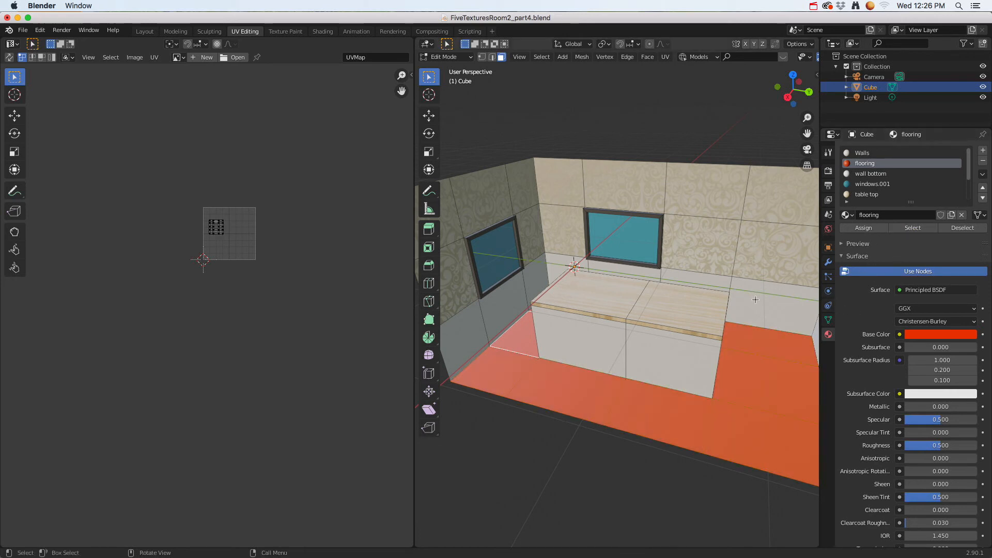
pyautogui.click(900, 335)
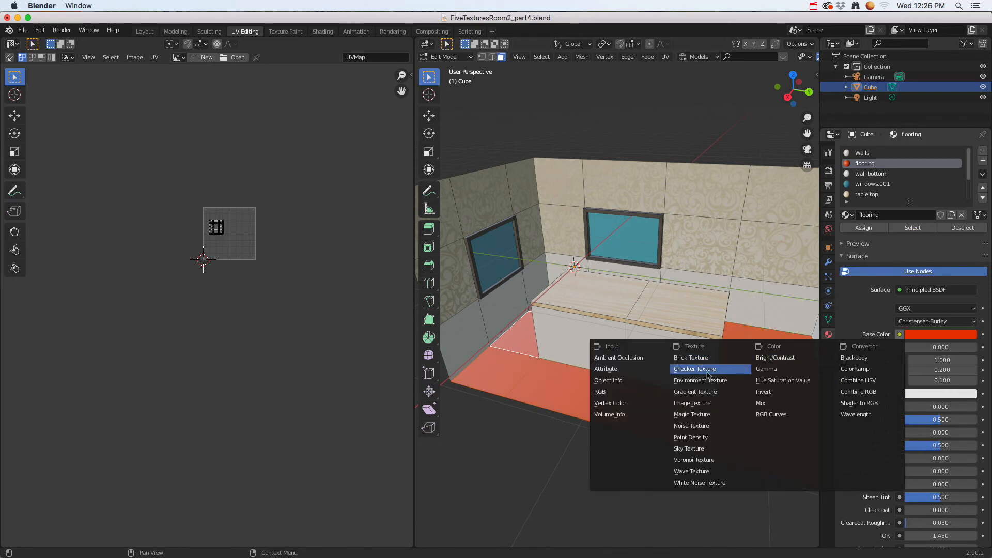
pyautogui.click(691, 404)
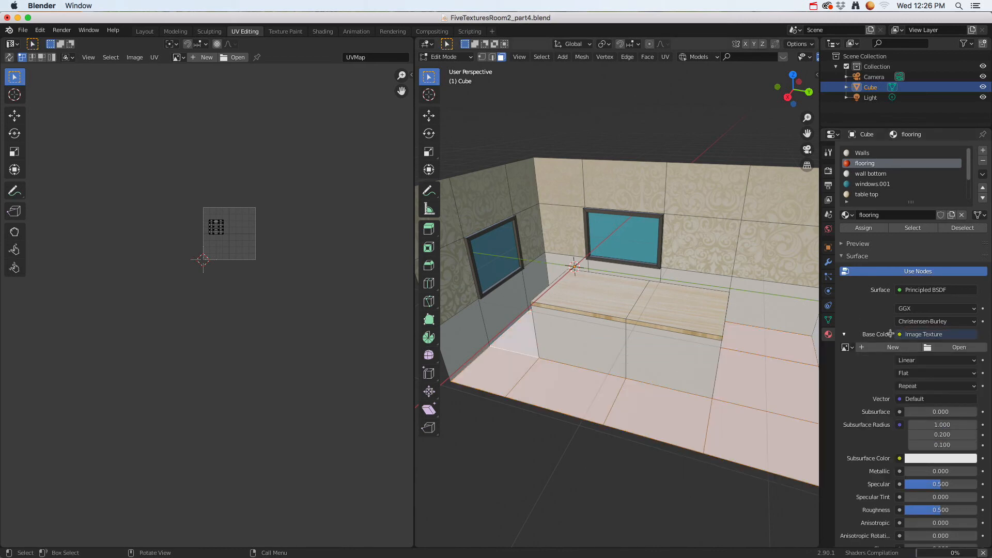
# - Load wood4.jpg from the textures folder as the flooring material's image texture
pyautogui.click(930, 348)
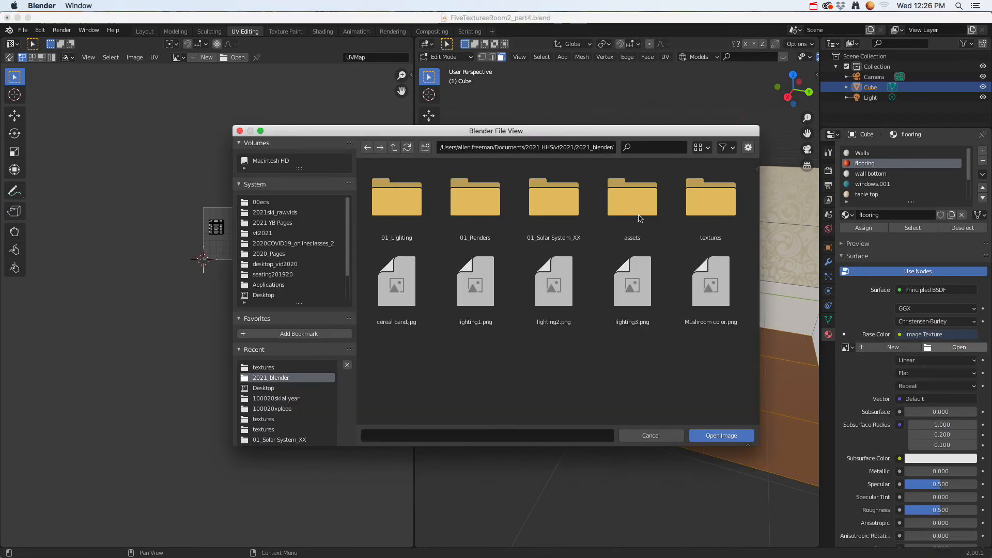
pyautogui.doubleClick(699, 199)
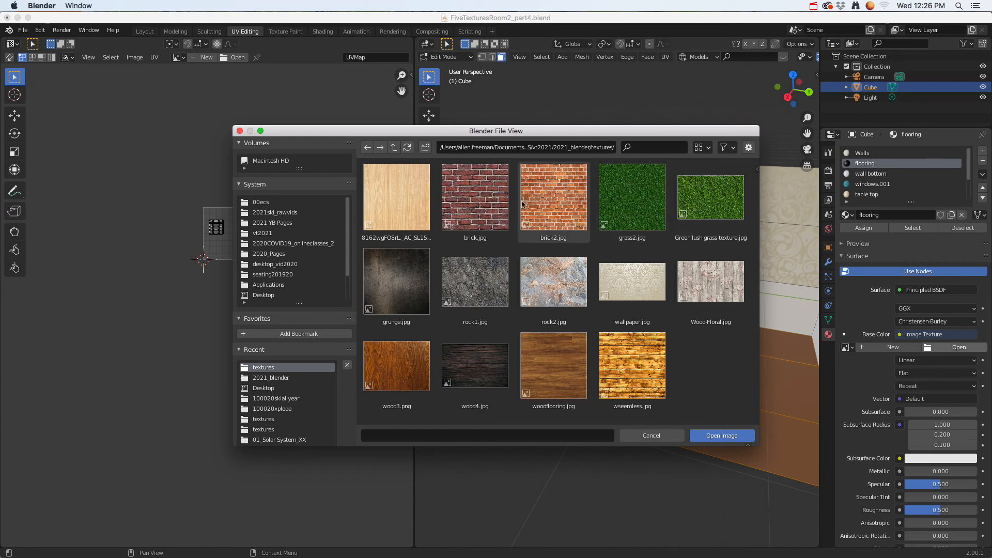
pyautogui.click(484, 368)
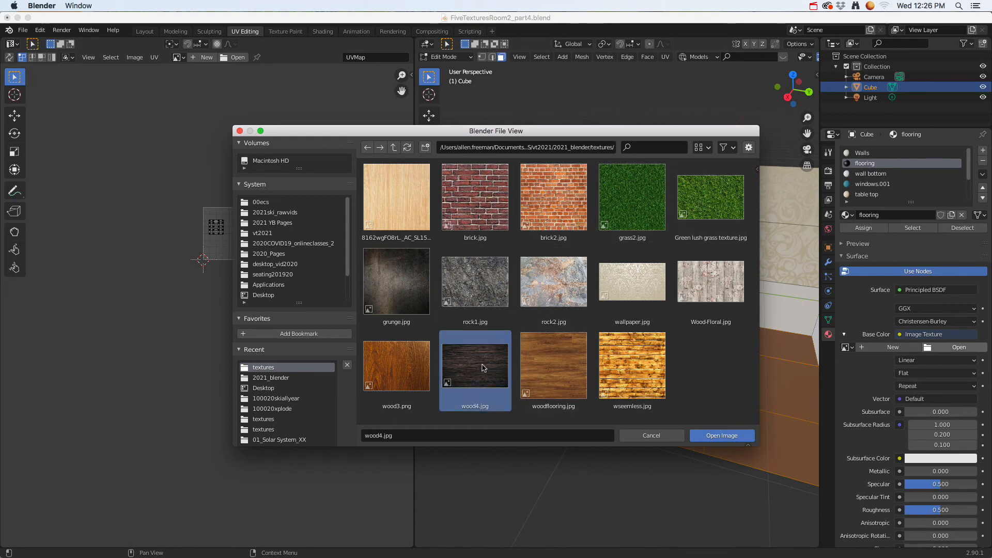
pyautogui.click(726, 436)
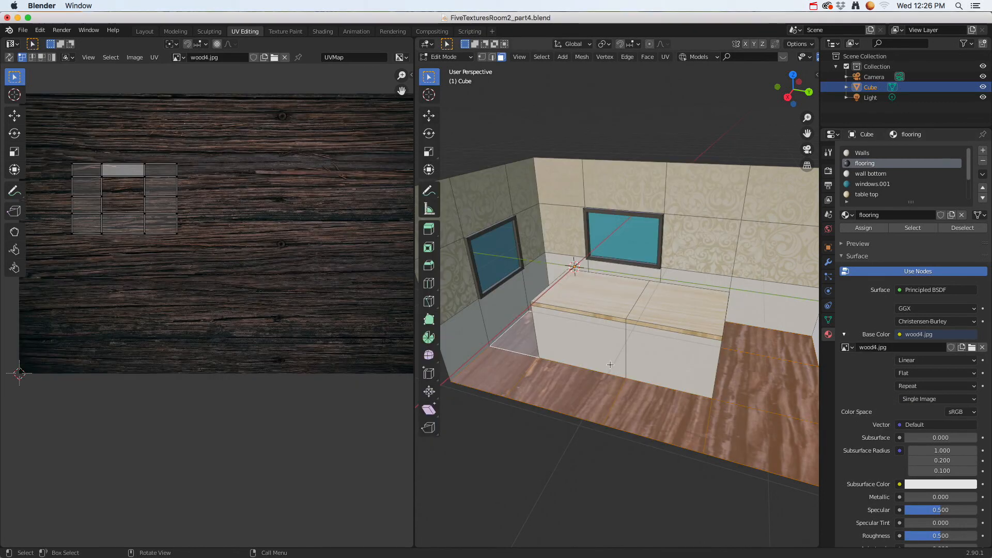
# - Unwrap the selected flooring faces and rotate their entire UV layout by 90 degrees over the wood image
pyautogui.press('u')
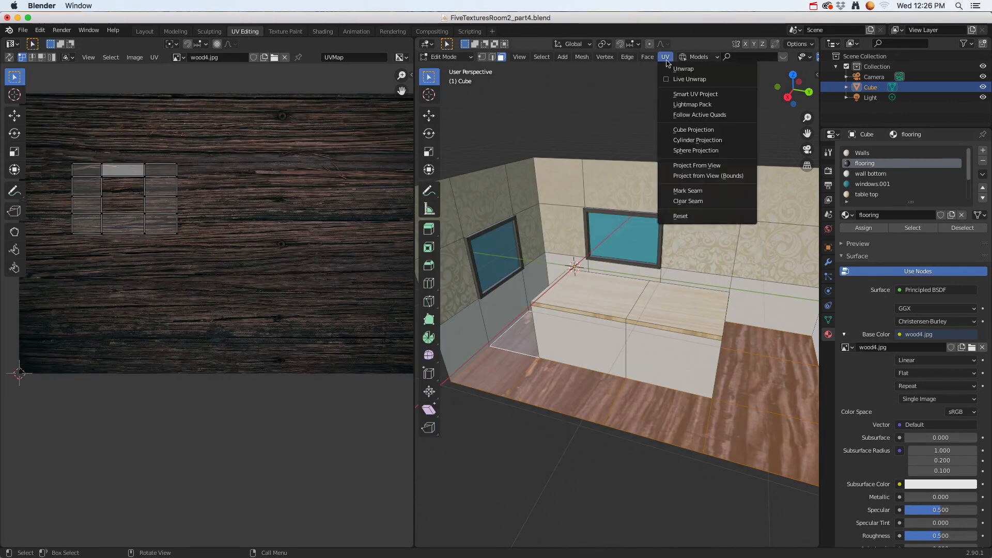
pyautogui.click(675, 70)
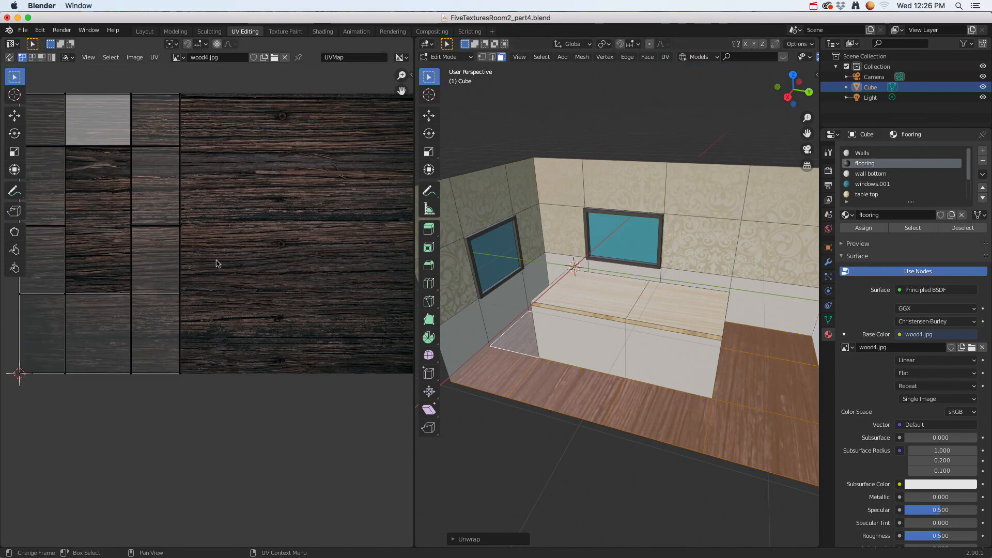
pyautogui.press('a')
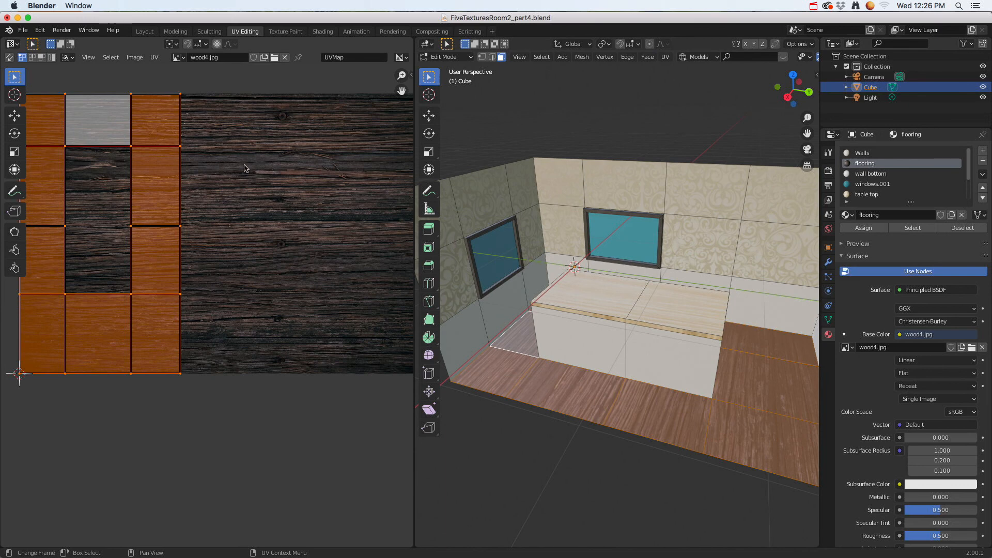
pyautogui.press('r')
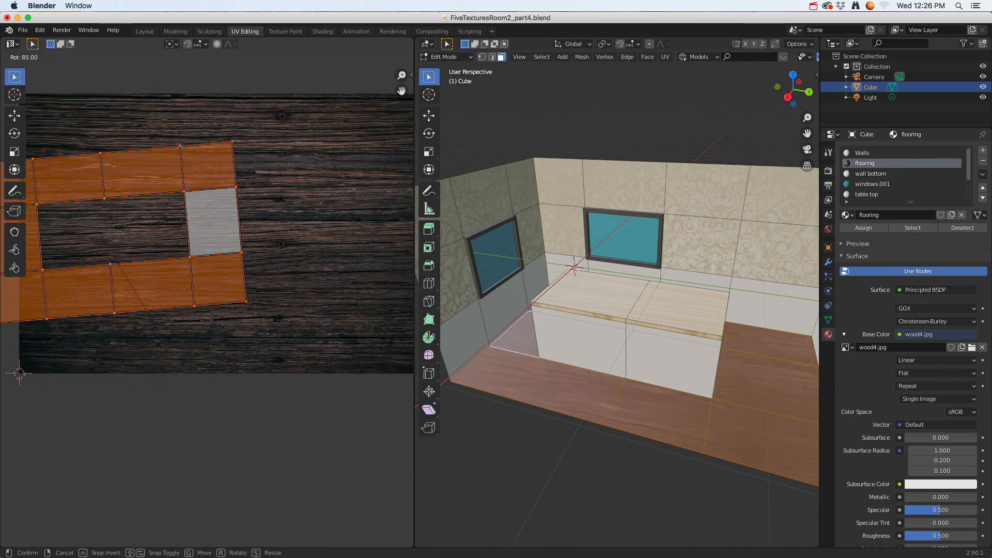
pyautogui.click(150, 309)
# - Scale the flooring UVs up to about 1.9 times their size and check the floor's wood grain in Object Mode
pyautogui.press('s')
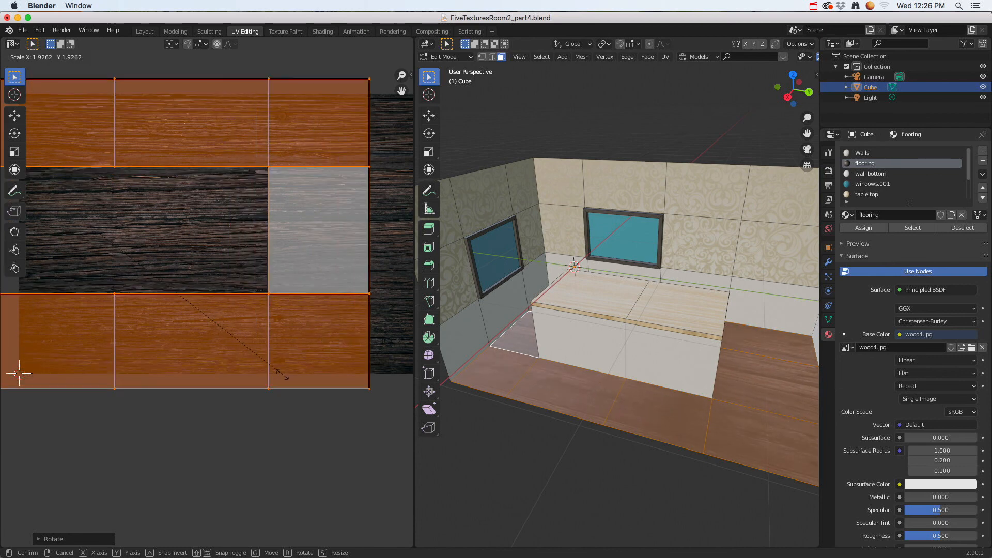
pyautogui.click(281, 374)
pyautogui.press('Tab')
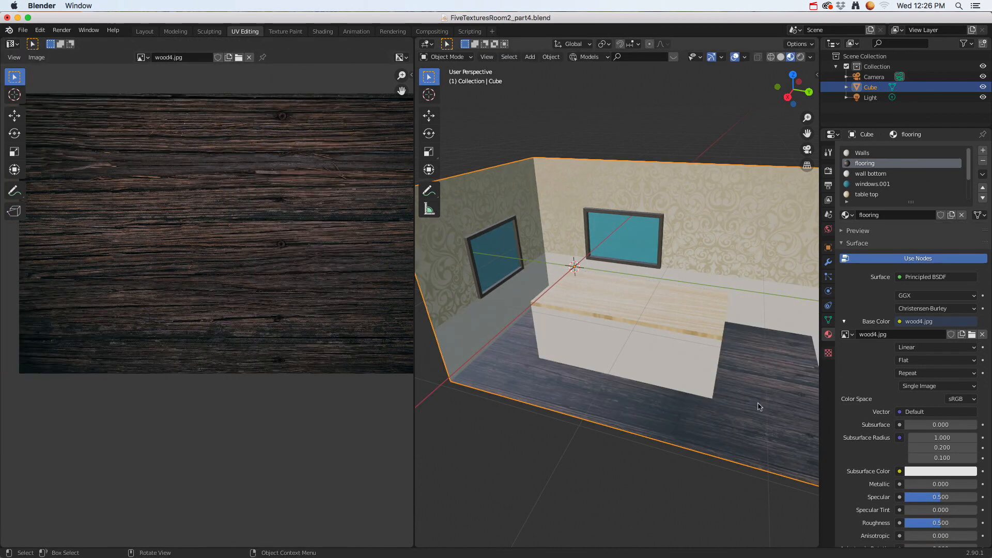
pyautogui.press('Tab')
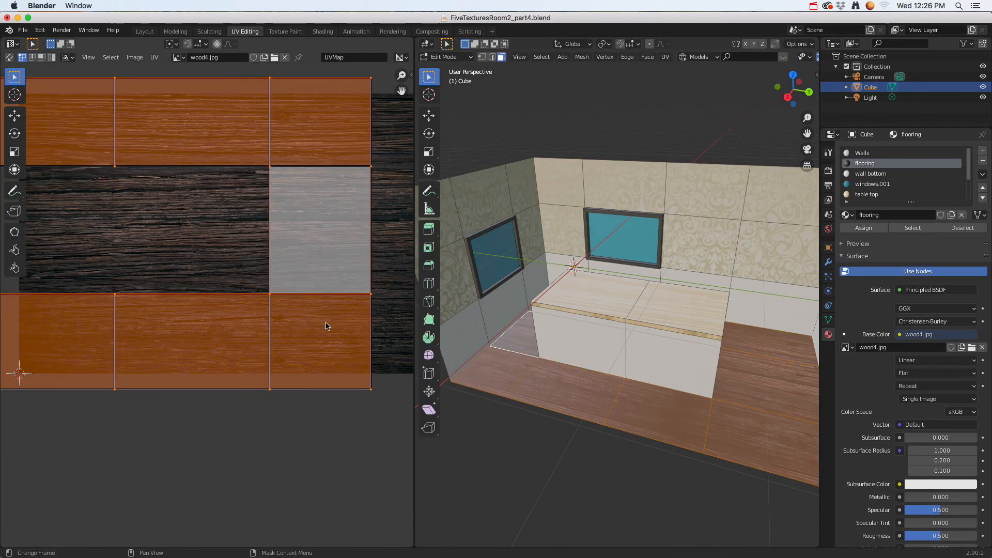
# - Rotate the flooring UVs back by a quarter turn so the planks run toward the back wall, and view the floor in Object Mode
pyautogui.press('r')
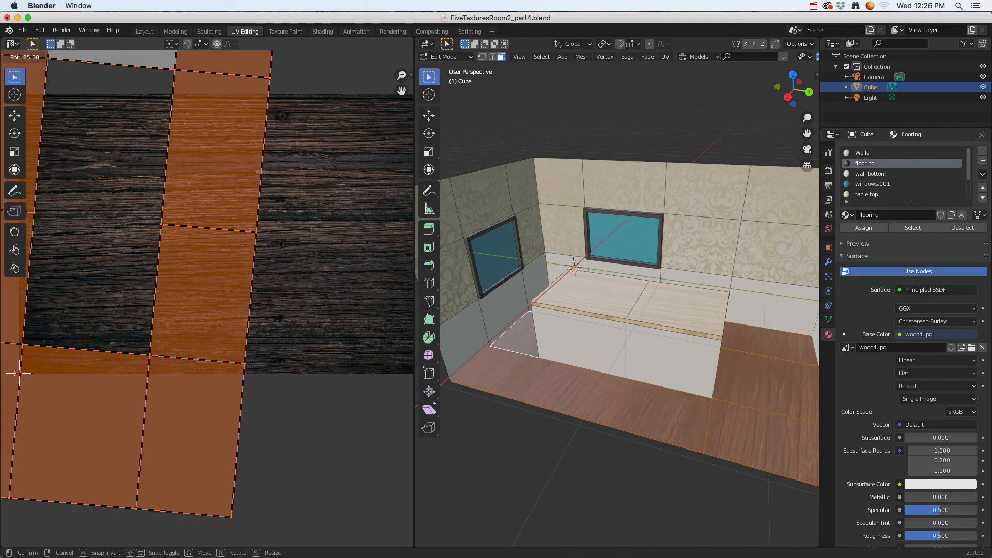
pyautogui.click(550, 325)
pyautogui.moveTo(689, 372); pyautogui.dragTo(711, 380, button='middle')
pyautogui.press('Tab')
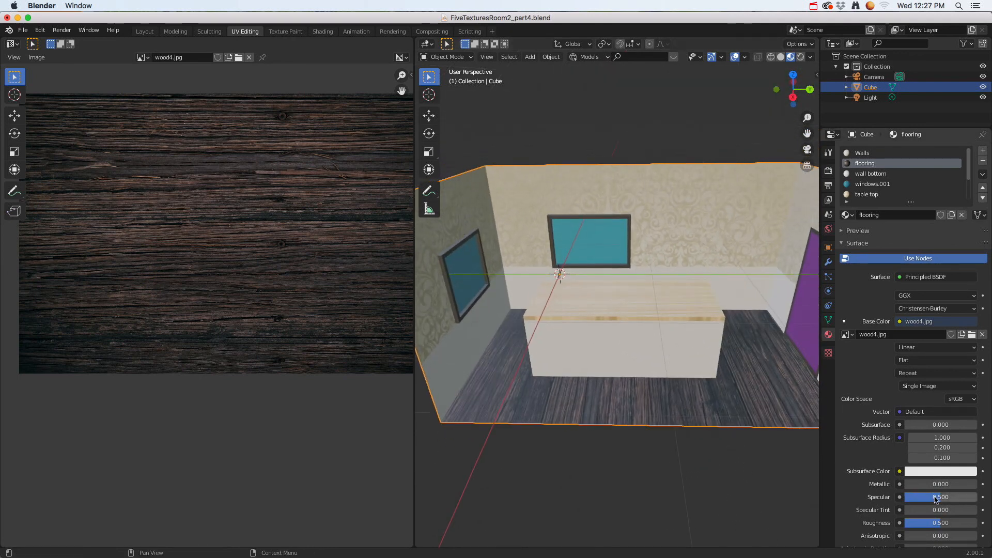
# - Set the flooring material's Specular value to 0
pyautogui.moveTo(940, 499); pyautogui.dragTo(910, 499)
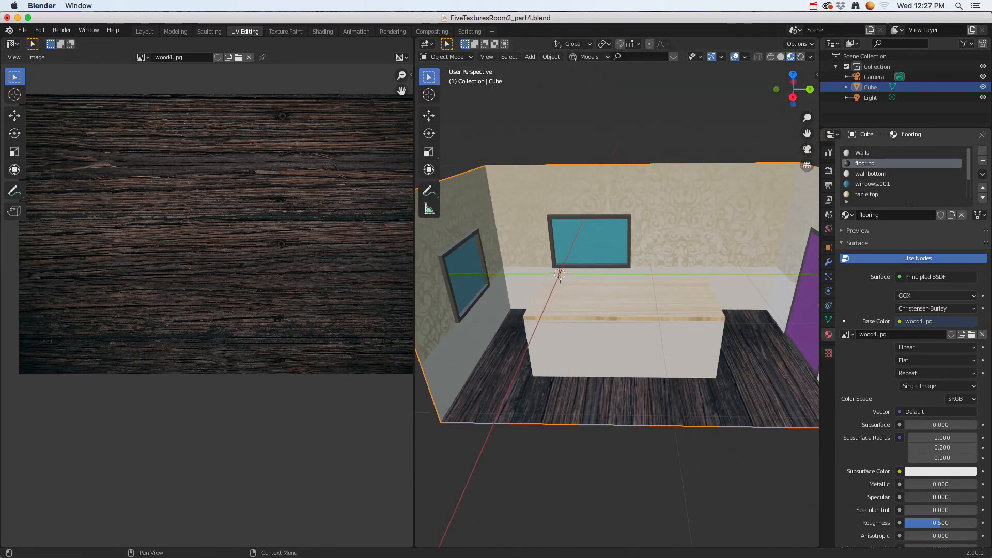